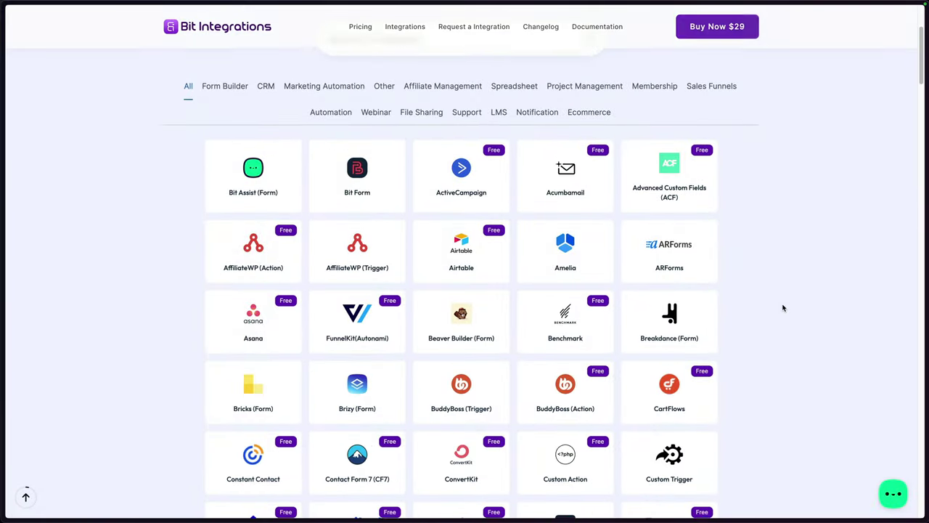
scroll(783, 308, "down", 4)
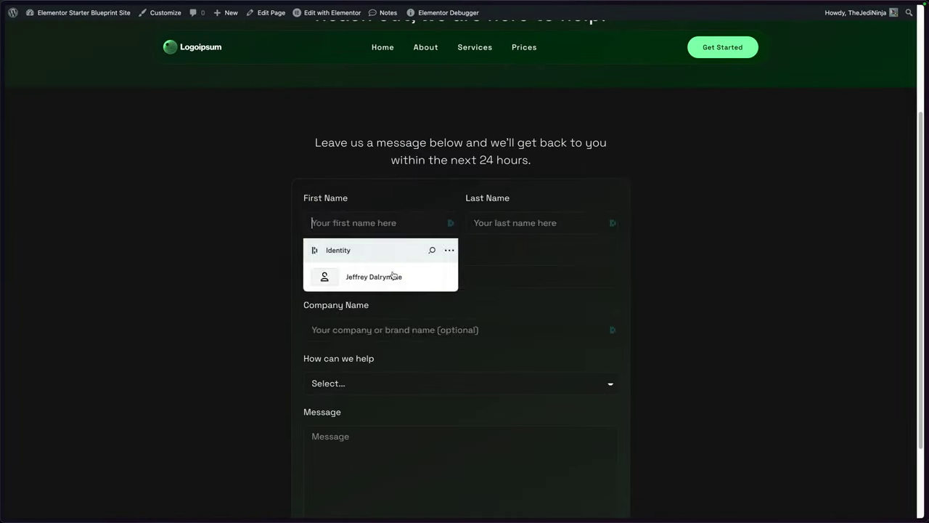
Fill in the contact form with the saved identity and a test email, choose Website Design, enter a message and send it
left_click(355, 276)
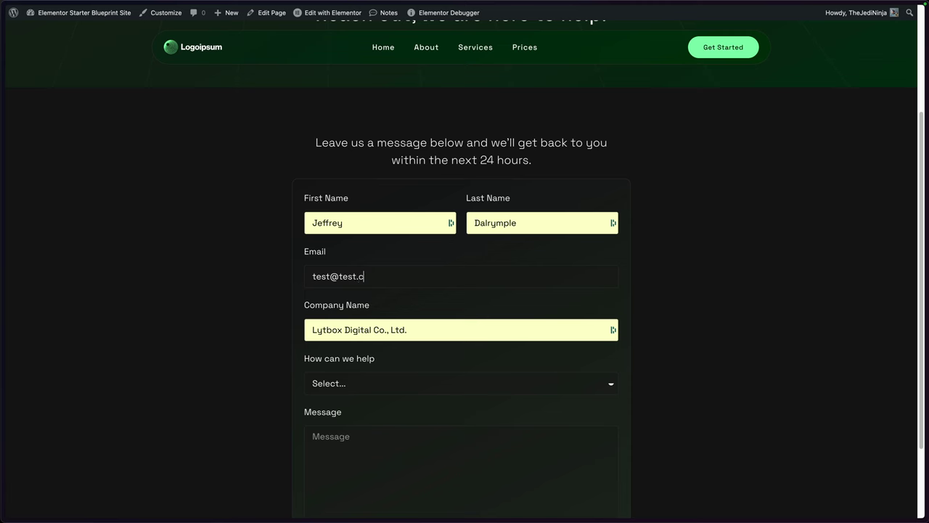
left_click(358, 384)
left_click(354, 396)
scroll(354, 384, "down", 2)
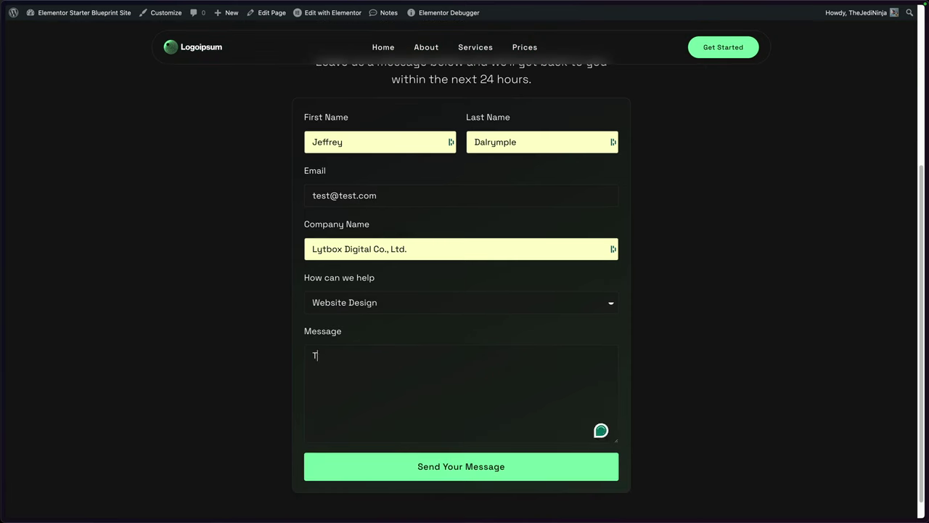
left_click(423, 469)
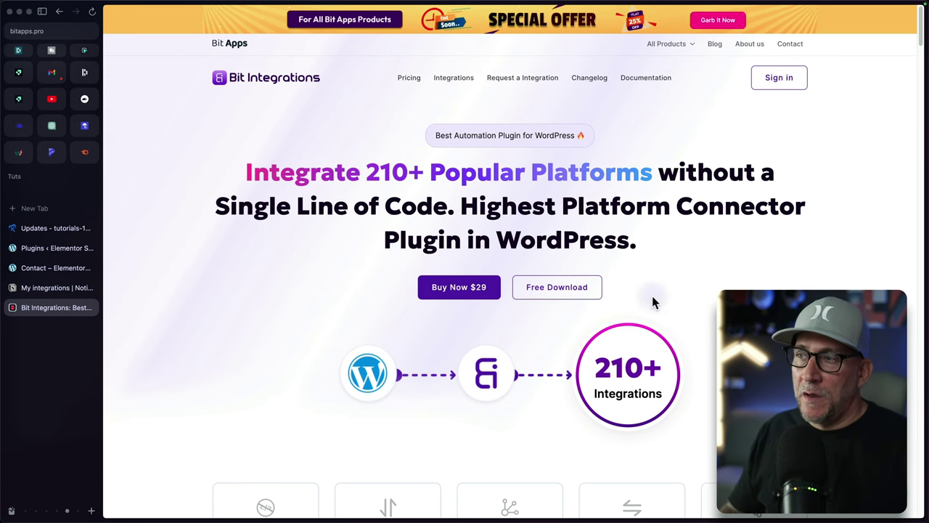
View the free Bit Integrations download page and open the installed plugin's dashboard on the WordPress site
left_click(559, 291)
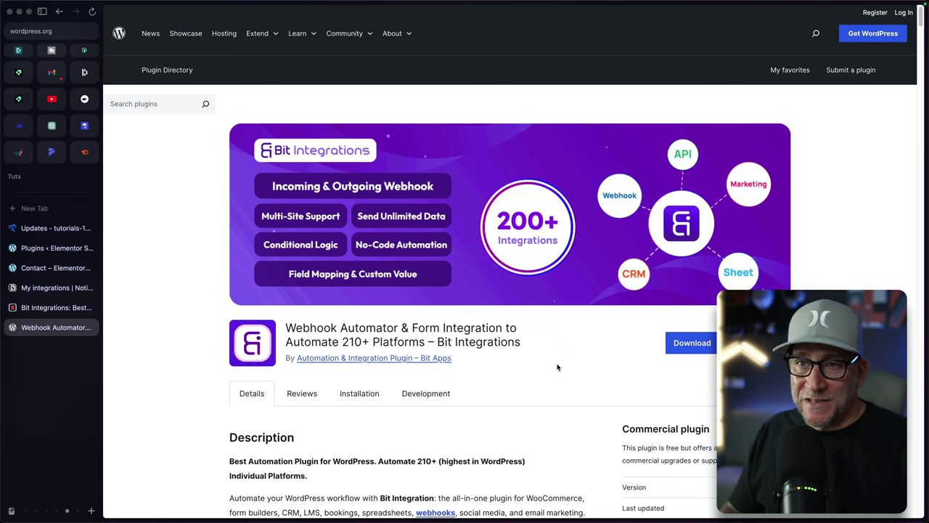
left_click(52, 250)
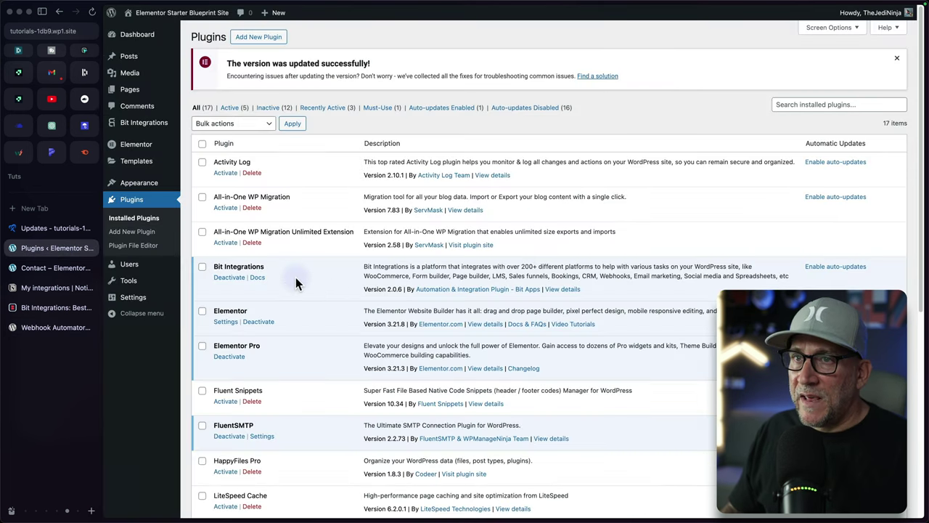
left_click(143, 123)
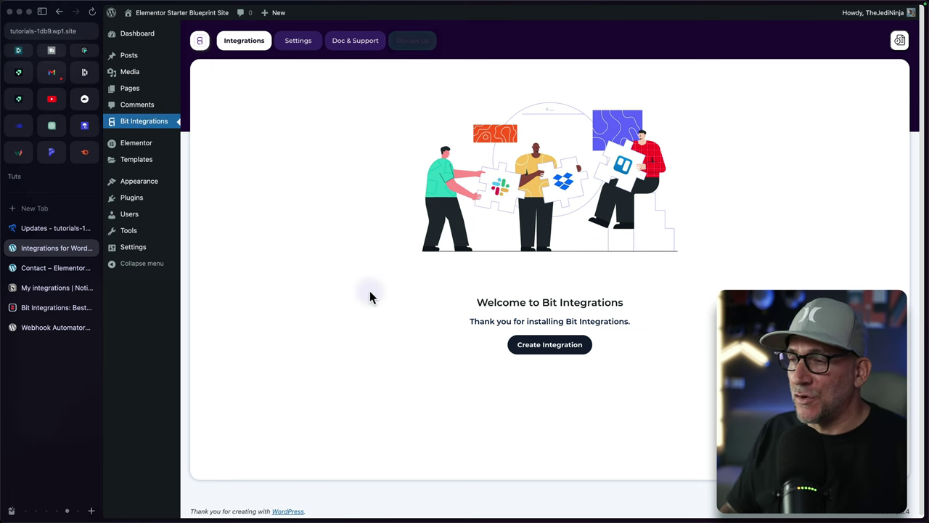
Review the plugin's Settings and Doc & Support pages and return to the Integrations page
left_click(309, 45)
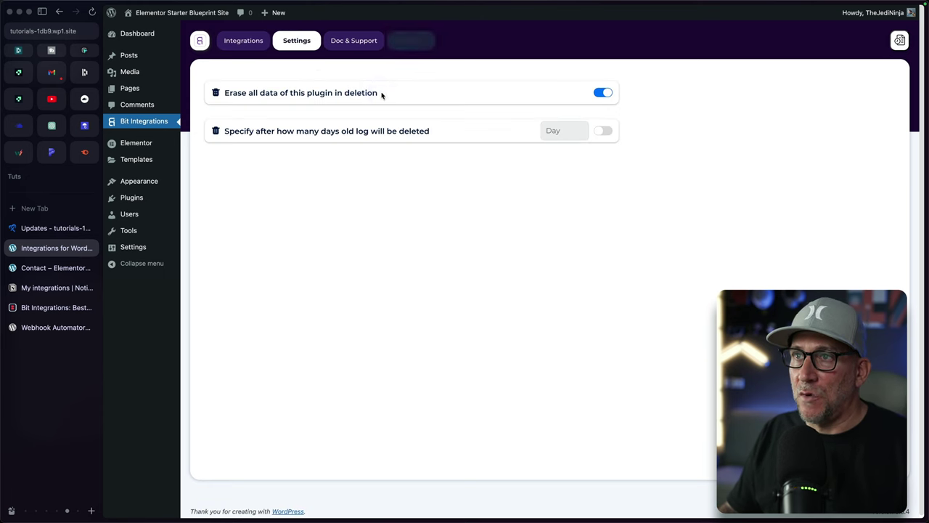
left_click_drag(380, 93, 218, 93)
left_click(315, 77)
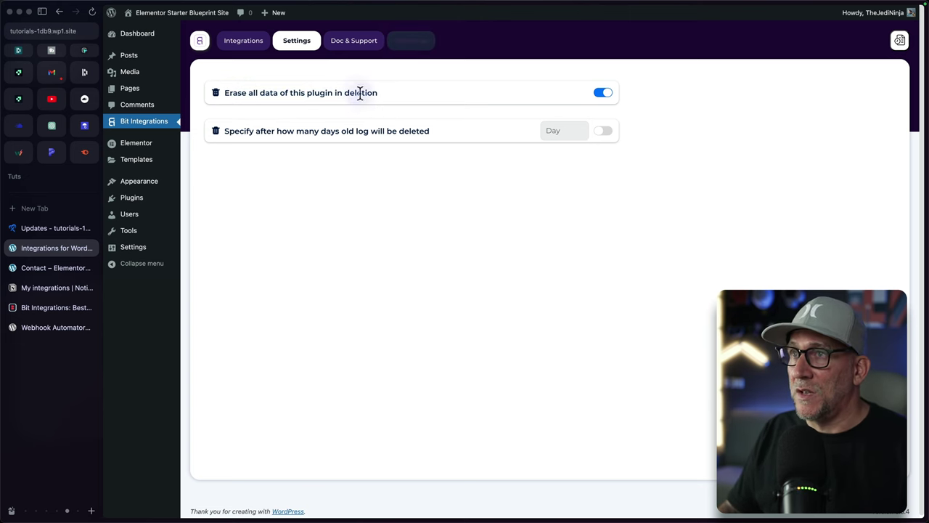
left_click(354, 43)
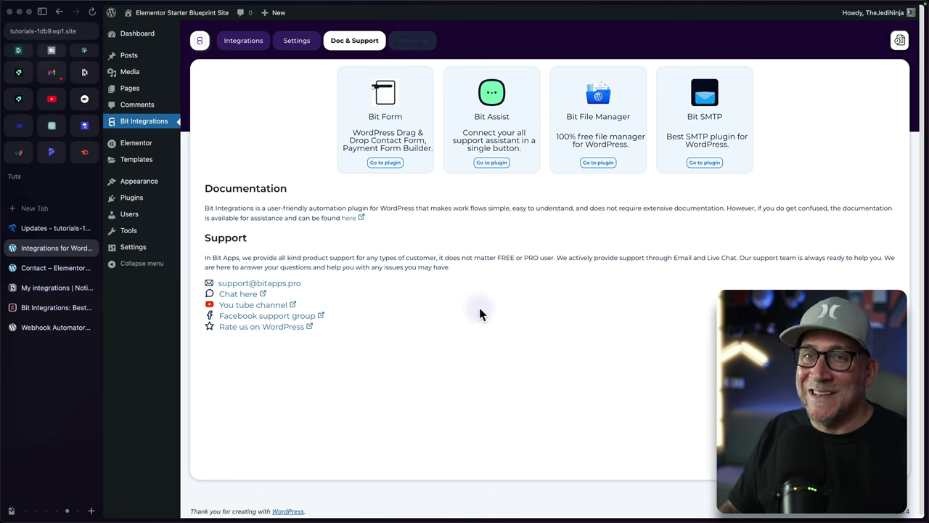
left_click(247, 42)
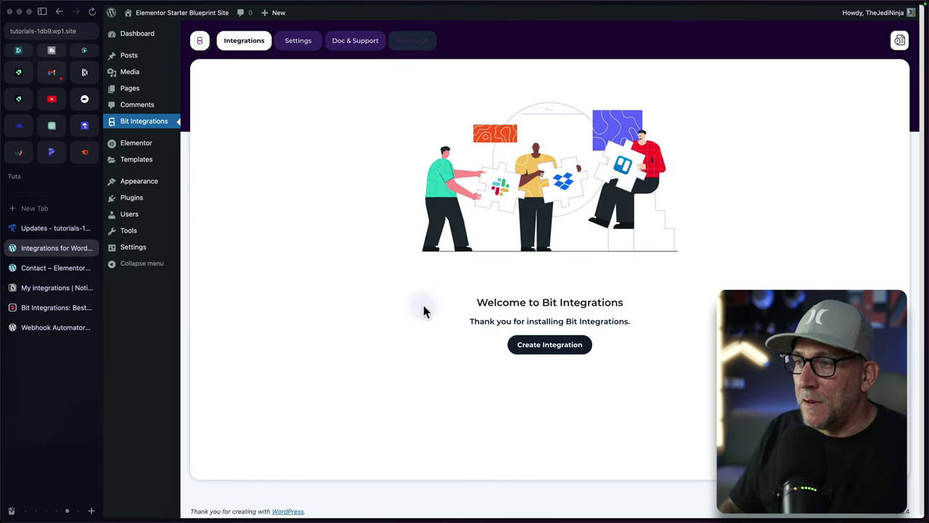
Create a new integration with Elementor as the trigger
left_click(532, 347)
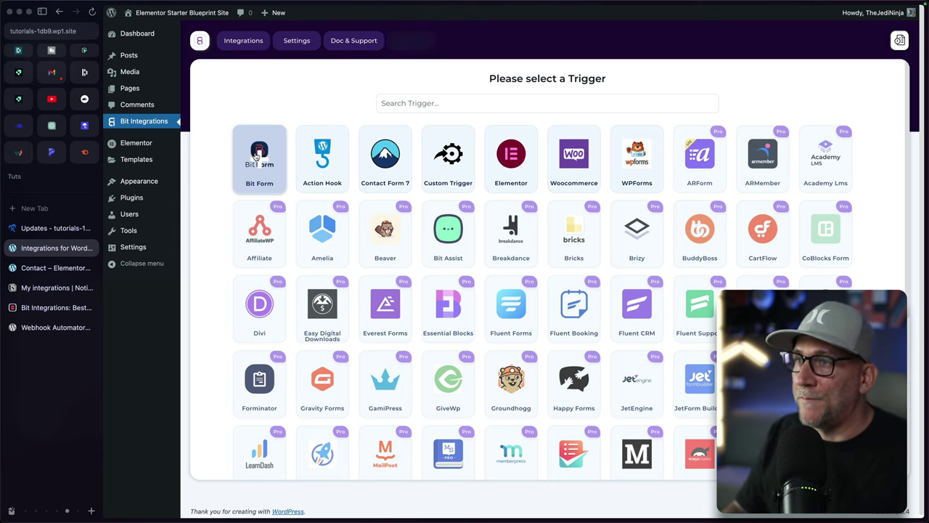
left_click(513, 165)
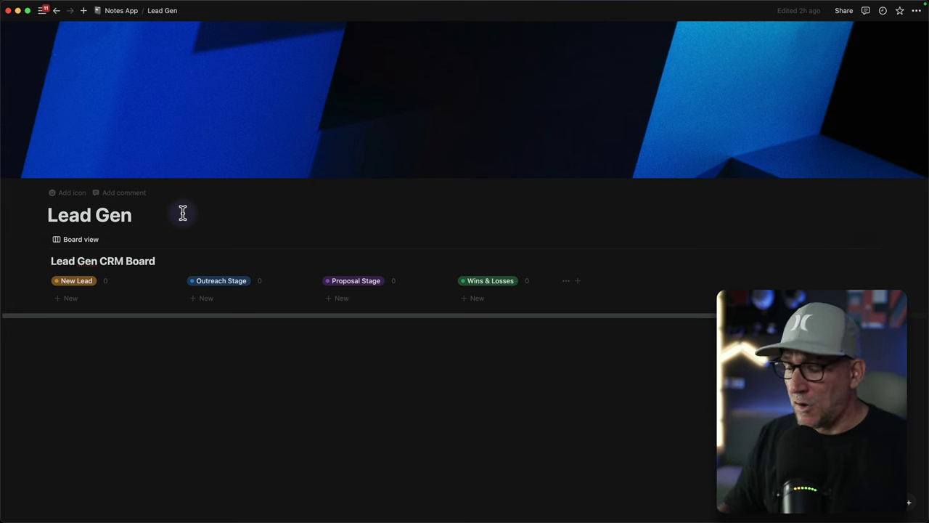
In Notion, add an untitled card to the New Lead column of the Lead Gen CRM Board and close its details
left_click(69, 299)
left_click(151, 301)
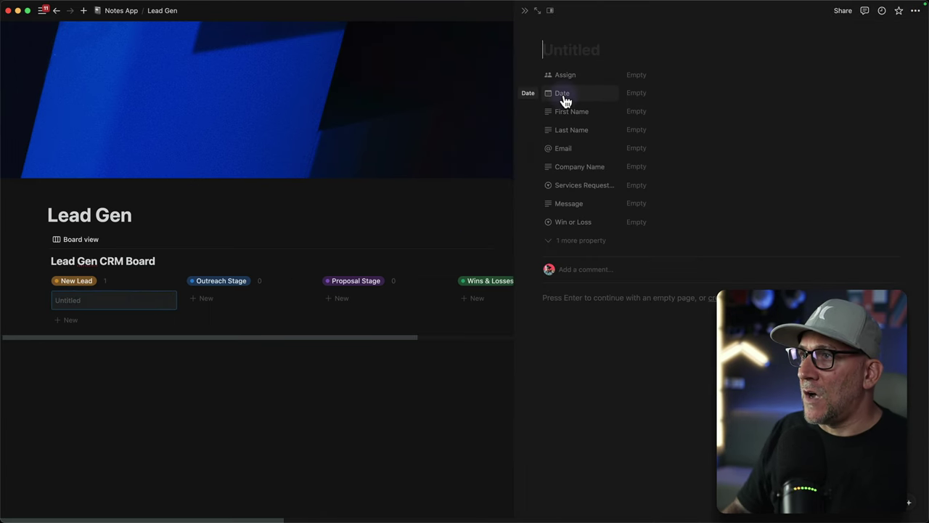
left_click(636, 112)
left_click(641, 130)
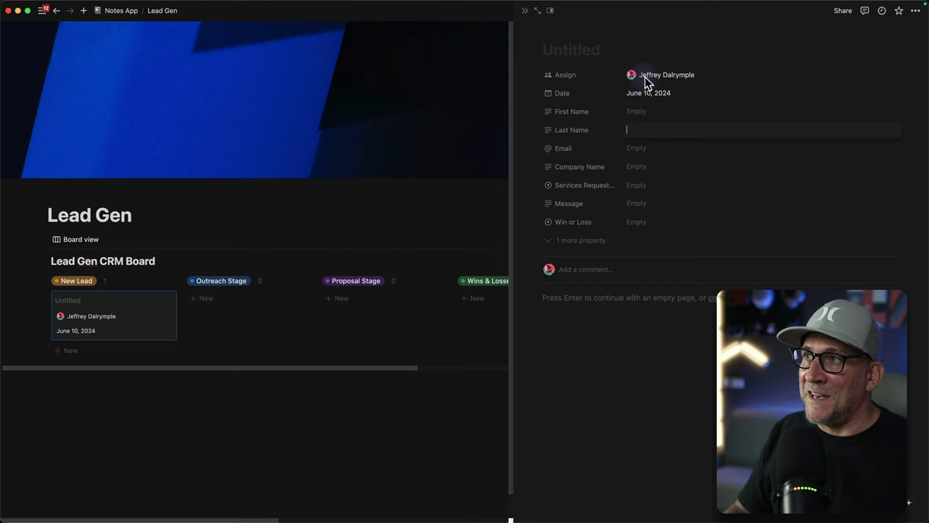
left_click(480, 216)
left_click(525, 12)
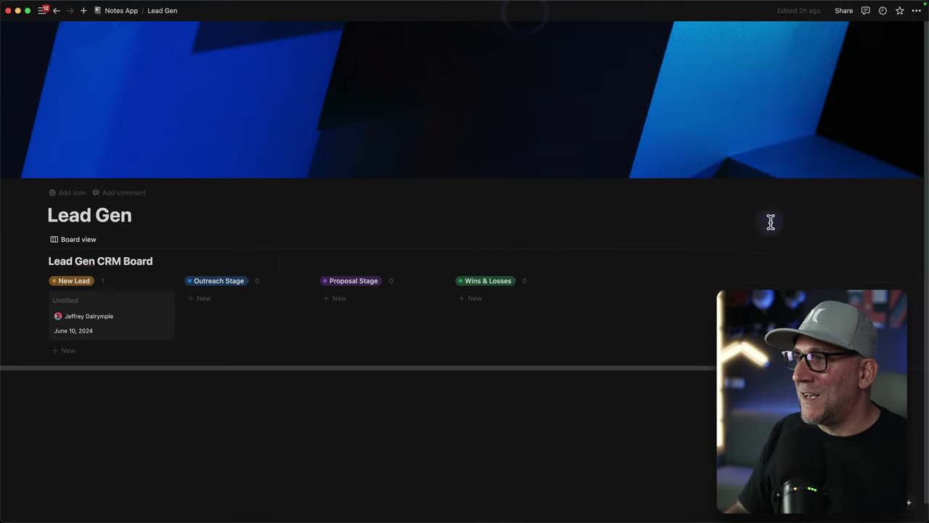
Examine the board's automation and the new lead card's properties, including the service choices and the Win or Loss options
left_click(790, 239)
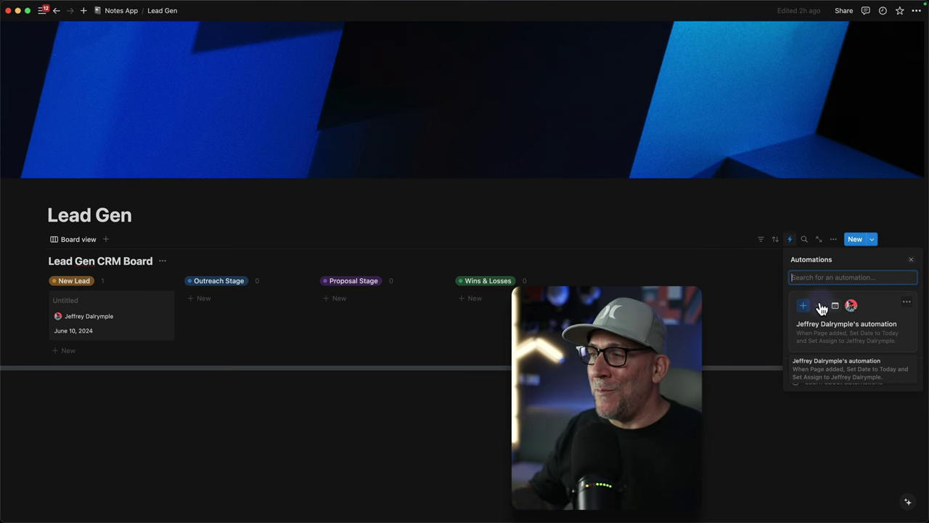
left_click(128, 435)
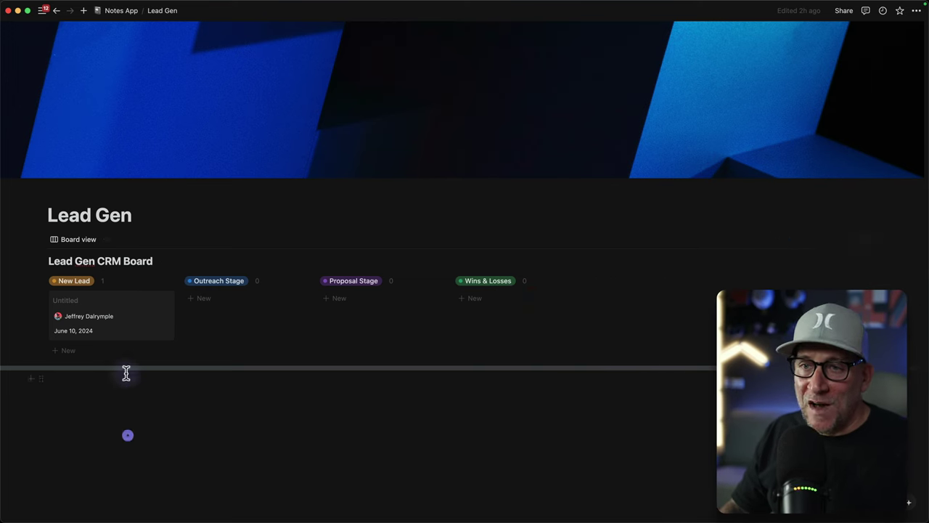
left_click(131, 324)
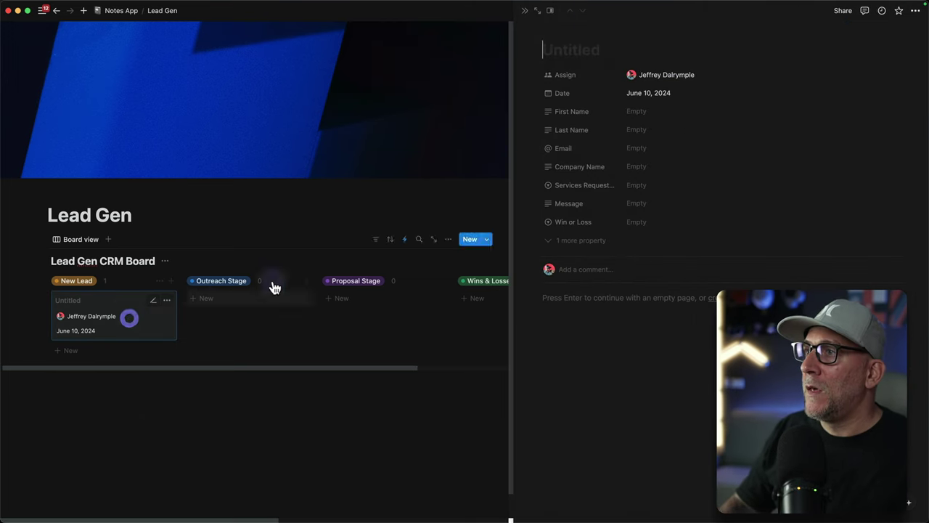
left_click(636, 131)
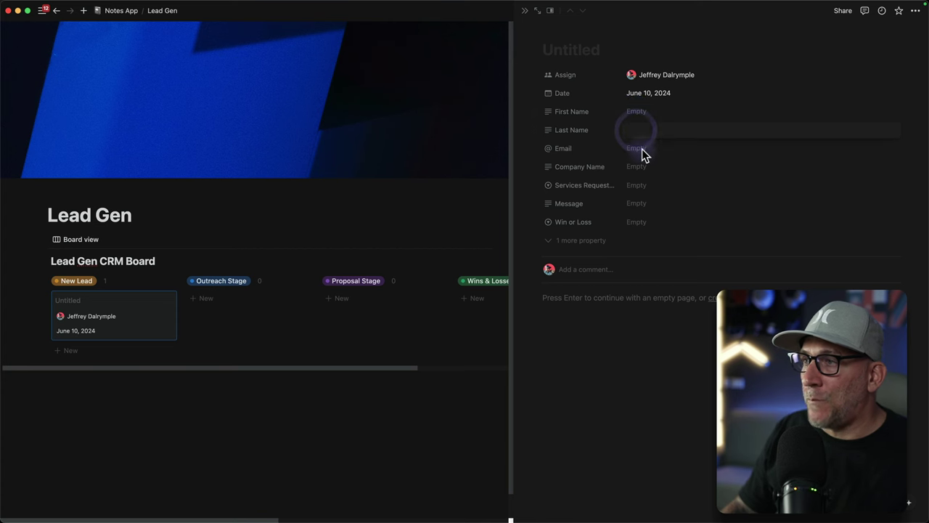
left_click(642, 149)
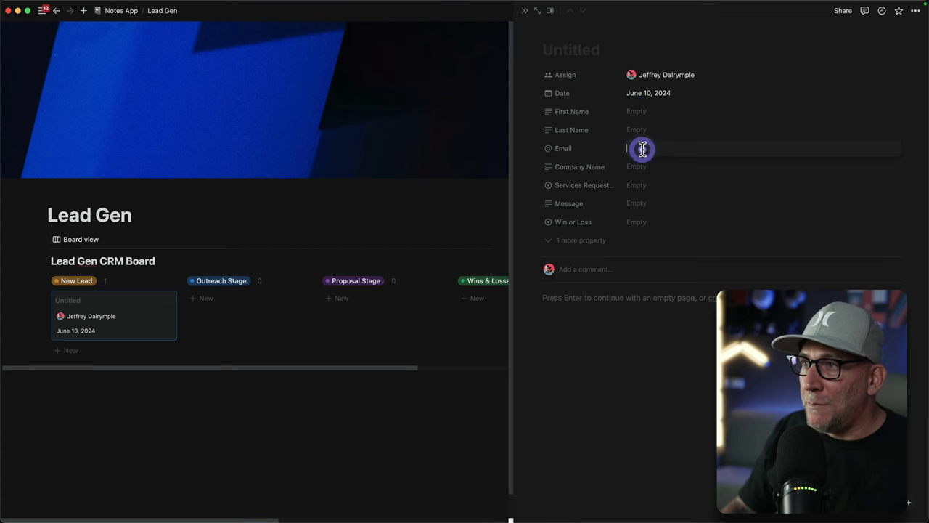
left_click(638, 188)
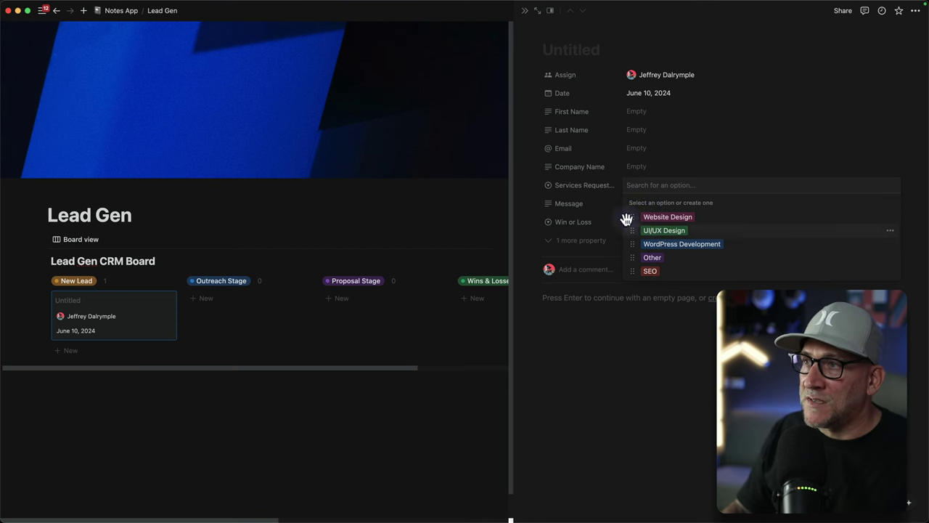
left_click(603, 202)
left_click(643, 204)
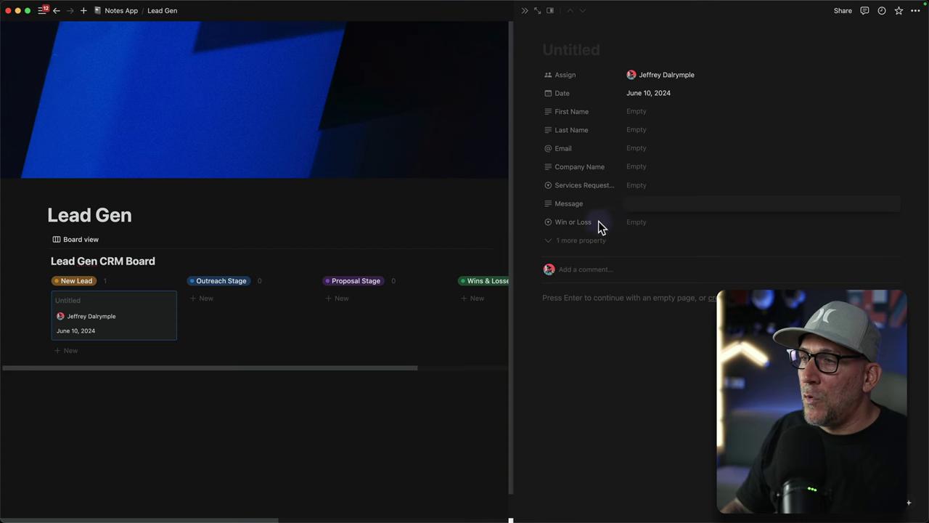
left_click(635, 224)
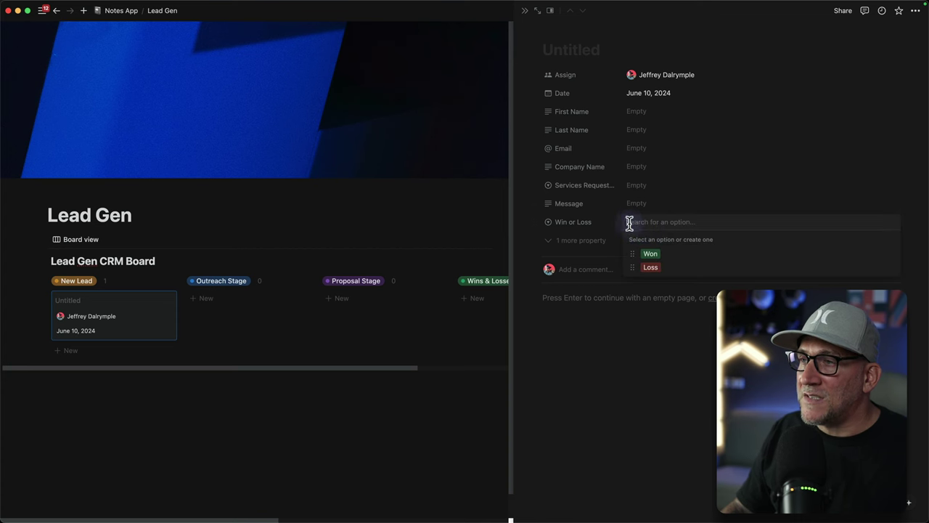
left_click(617, 372)
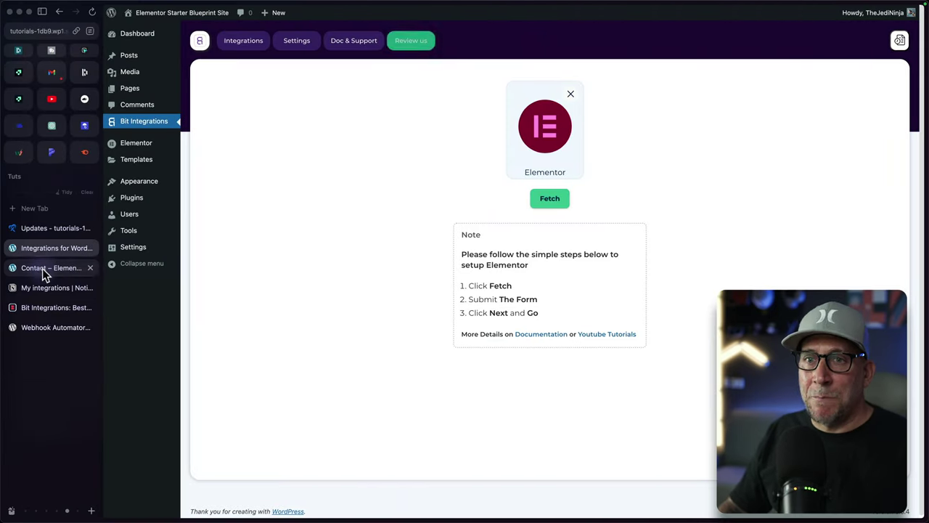
Switch to the website's contact page and review the form fields and the How can we help options
left_click(41, 268)
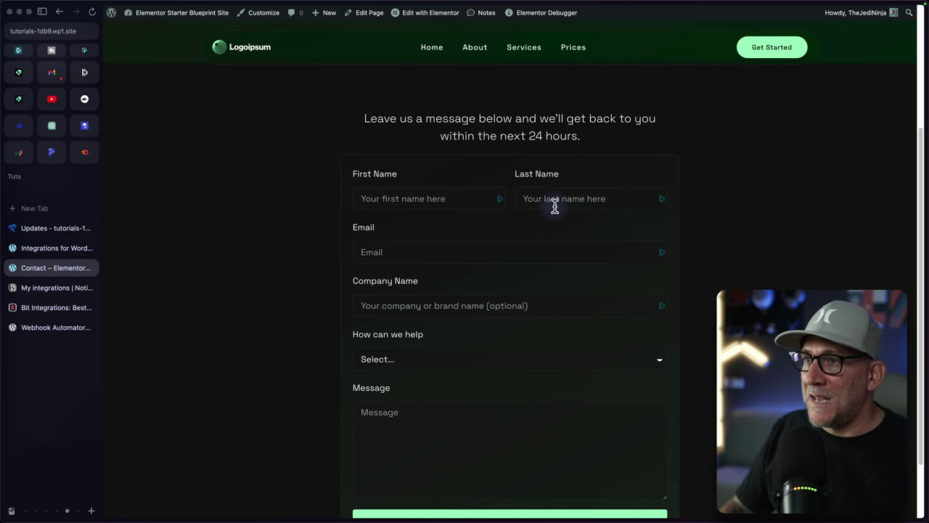
left_click(392, 358)
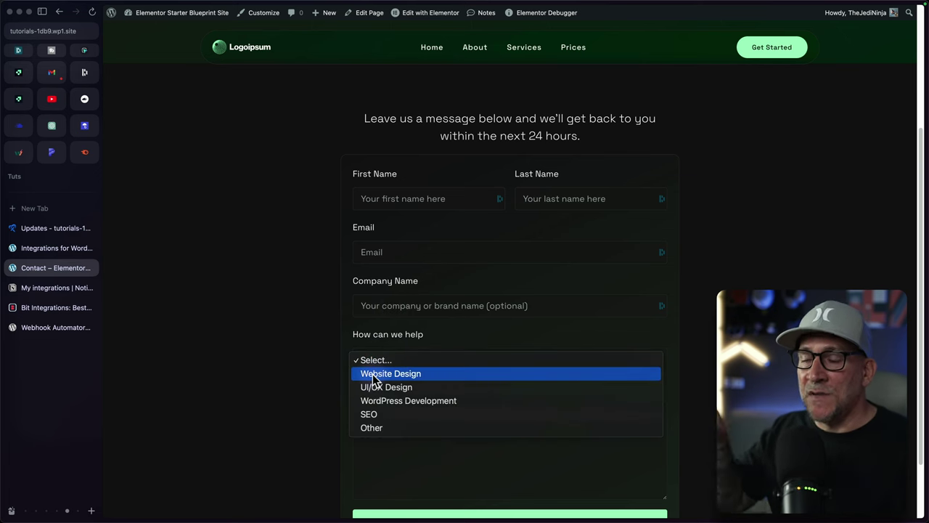
left_click(349, 336)
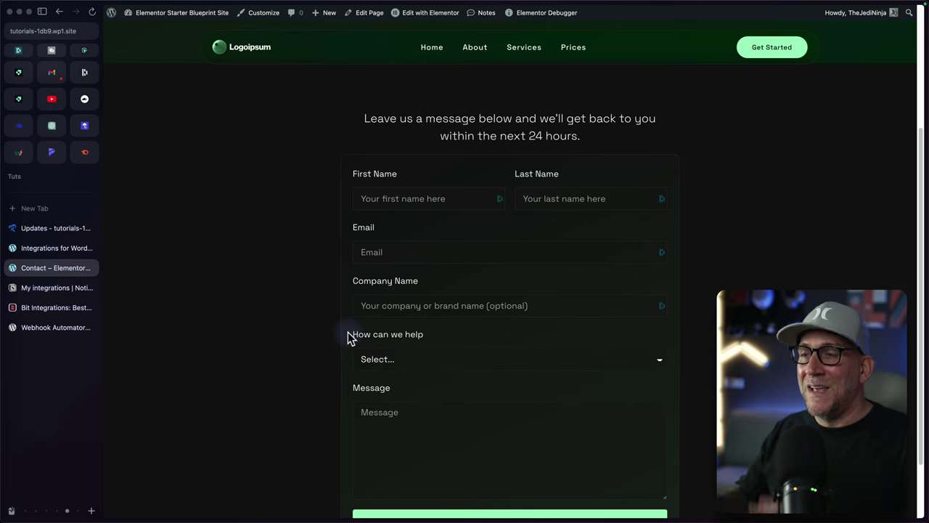
scroll(381, 416, "down", 2)
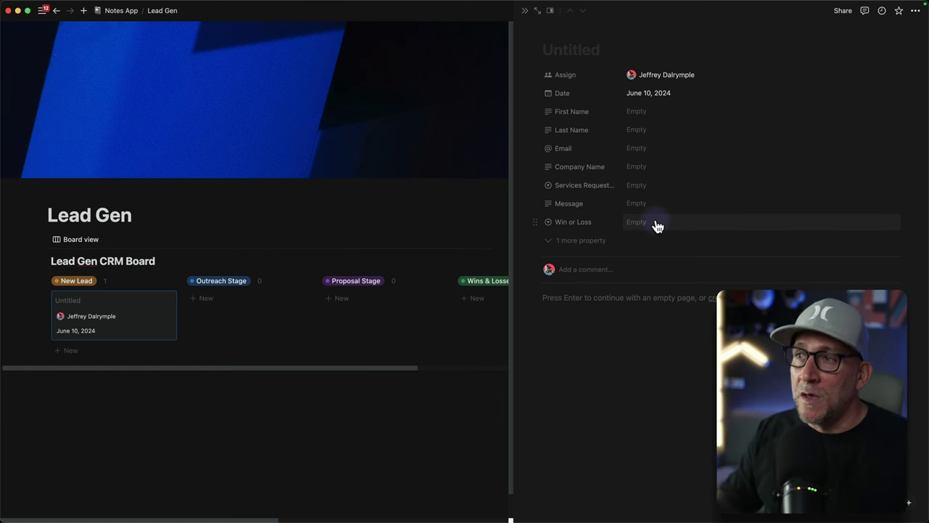
Back on the Notion board, move the untitled lead card through Outreach Stage and Proposal Stage to Wins & Losses
left_click(200, 442)
left_click_drag(98, 303, 102, 304)
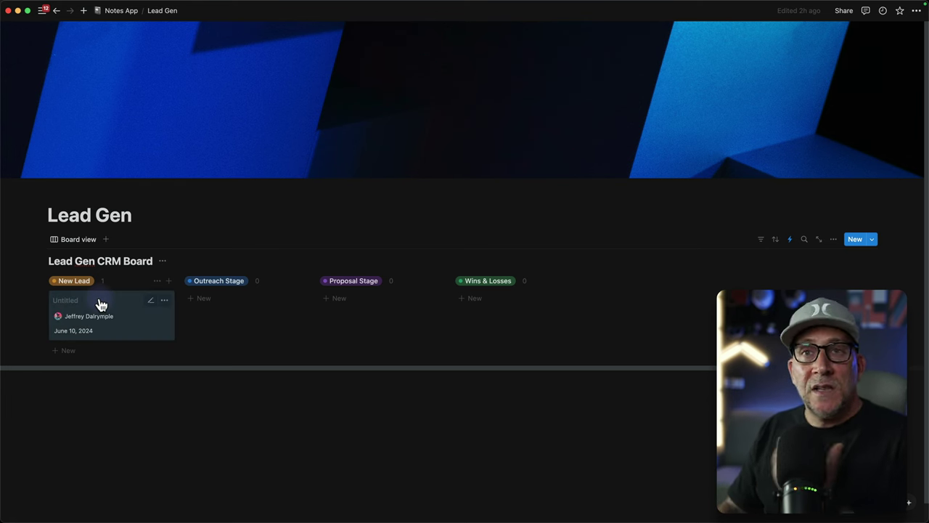
left_click_drag(101, 304, 222, 298)
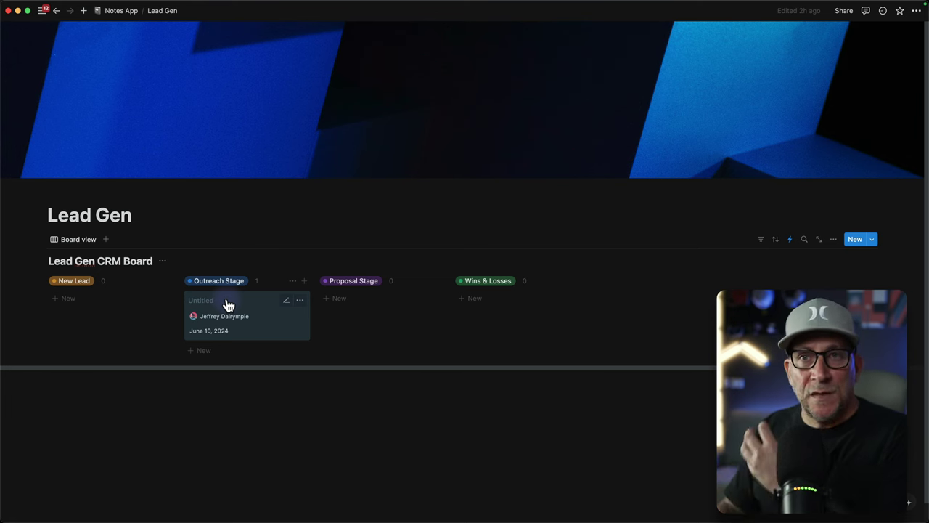
left_click_drag(228, 305, 357, 304)
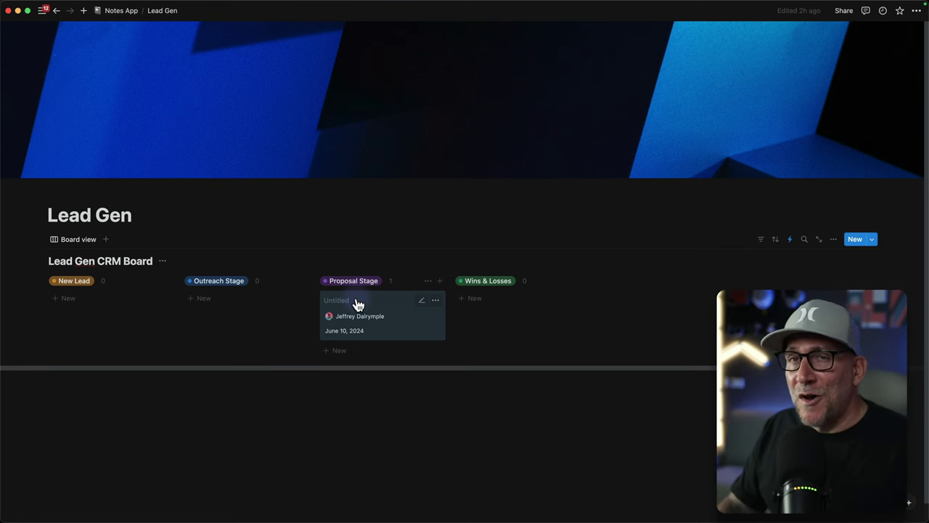
left_click_drag(358, 304, 506, 309)
Set the Win or Loss property of the card in Wins & Losses to Won
left_click(506, 309)
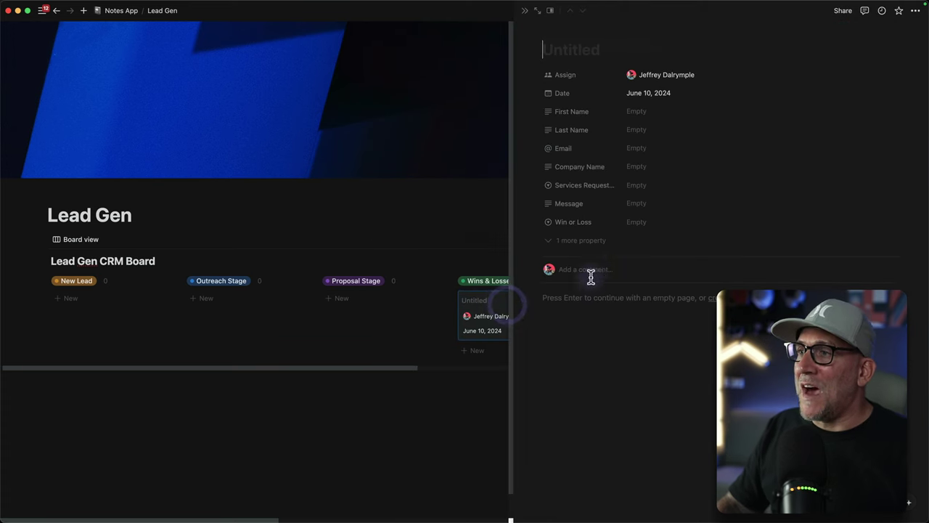
left_click(630, 222)
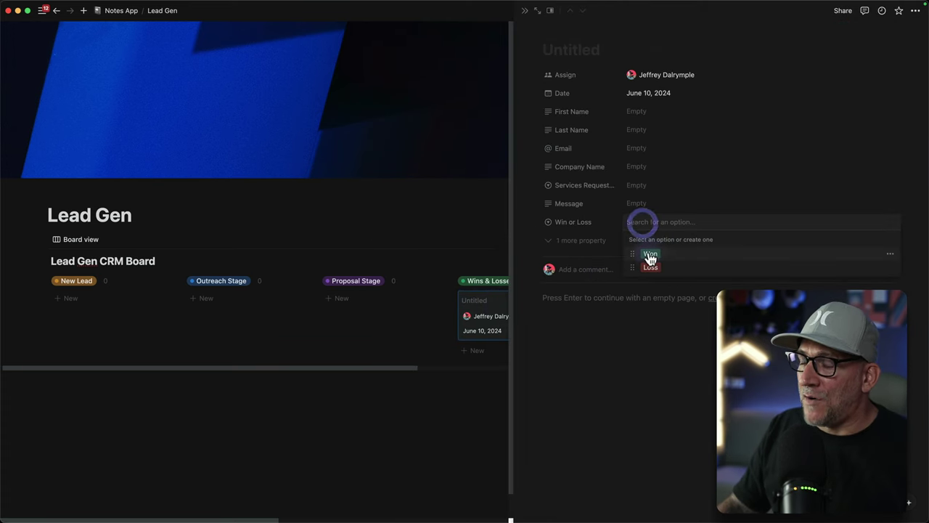
left_click(646, 254)
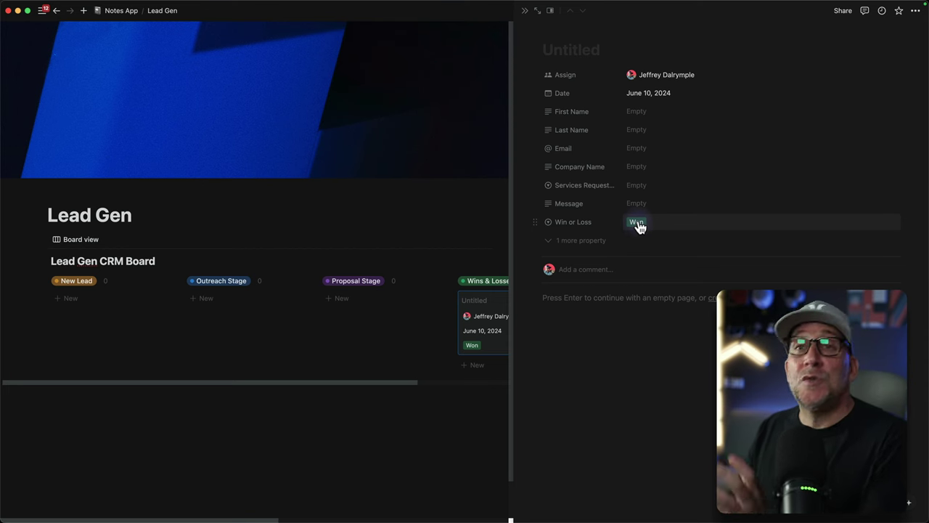
Change the Win or Loss property of the card in Wins & Losses to Loss and close the card
left_click(638, 223)
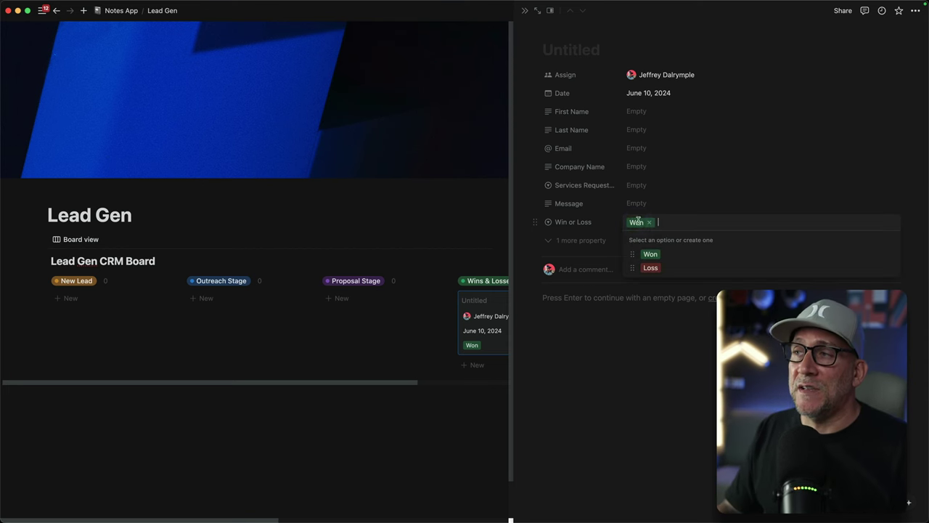
left_click(651, 269)
left_click(454, 409)
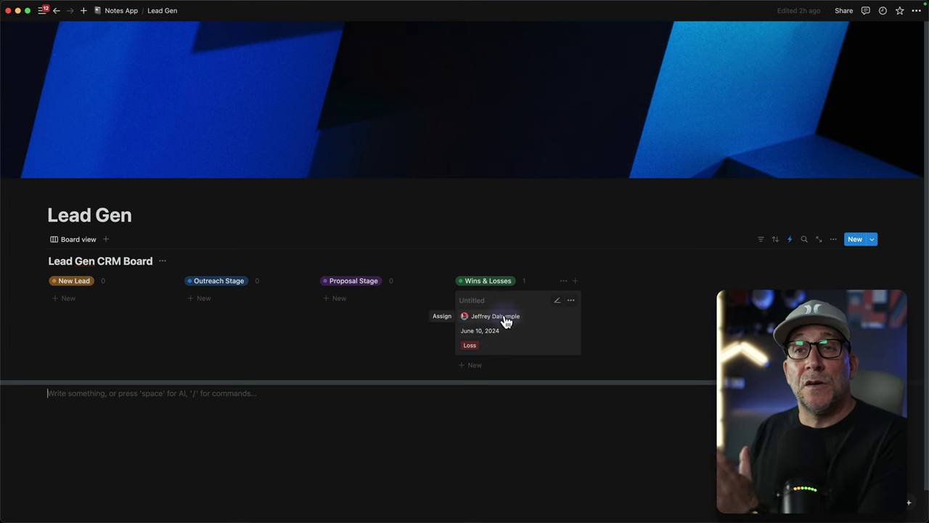
left_click(518, 341)
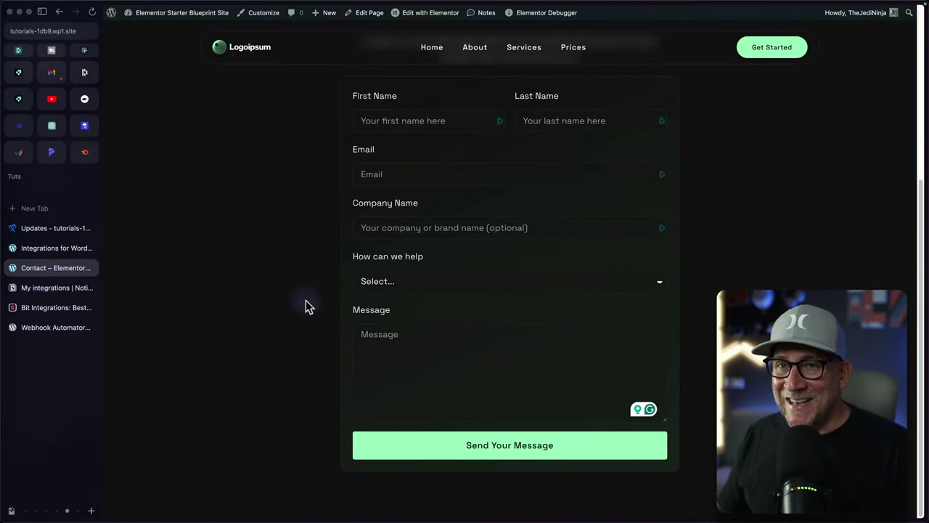
Switch to the Bit Integrations page, start fetching the Elementor trigger data, and return to the website's contact page
left_click(50, 248)
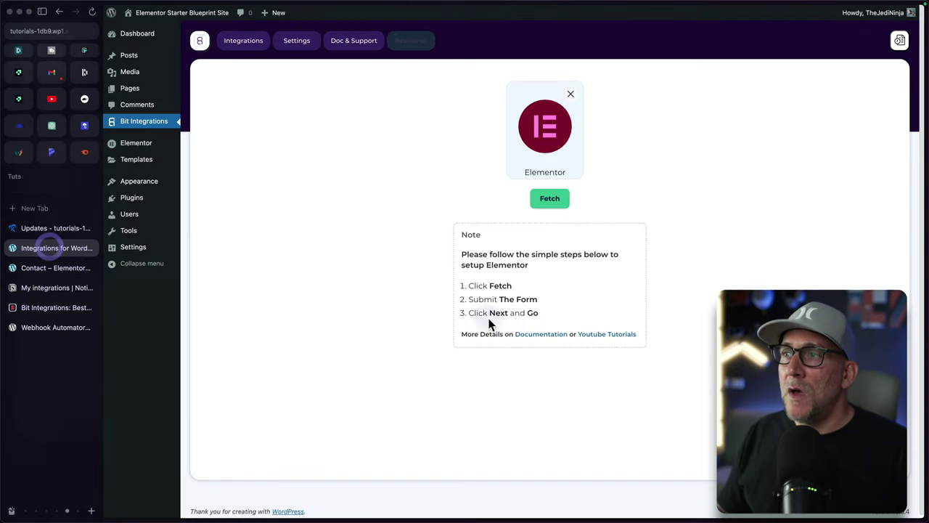
left_click(549, 203)
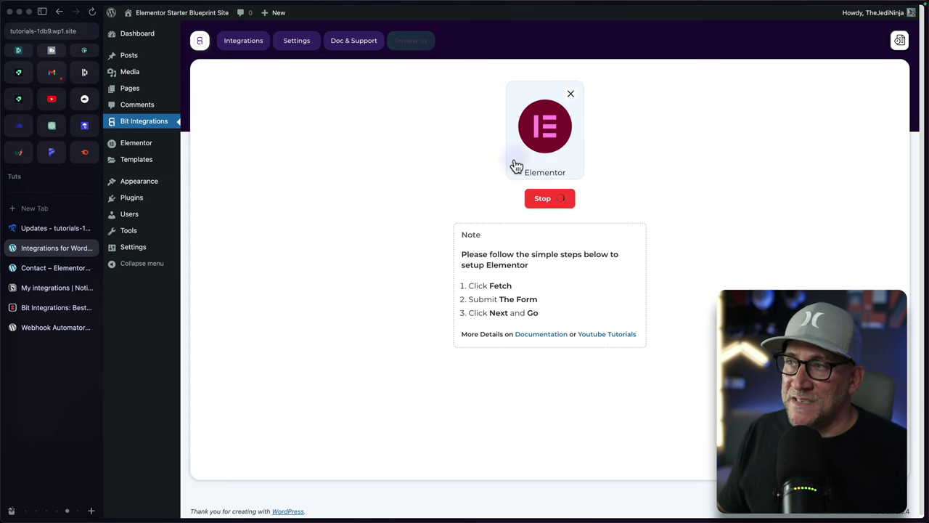
left_click(38, 270)
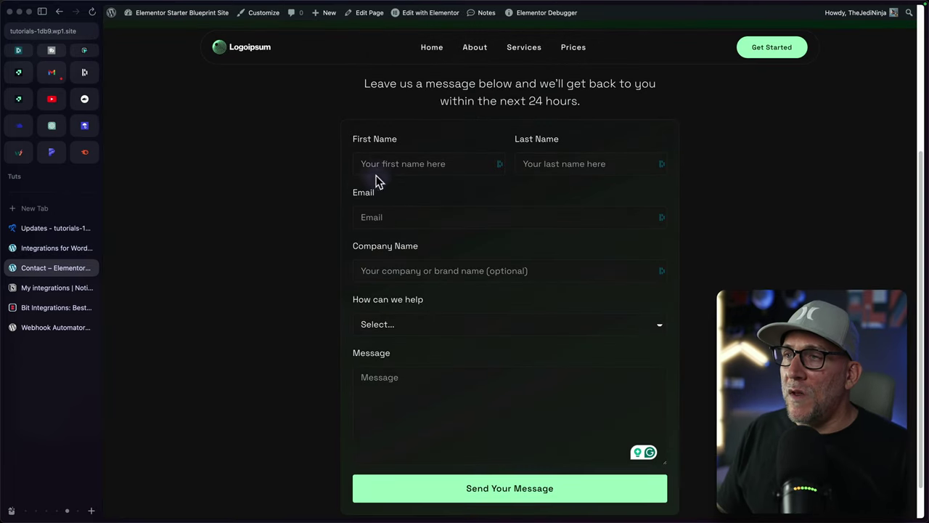
Fill in the contact form with the contact's name, email and company, choose UI/UX Design, enter the message "Testing" and submit it
left_click(381, 166)
left_click(405, 218)
left_click(385, 324)
left_click(386, 352)
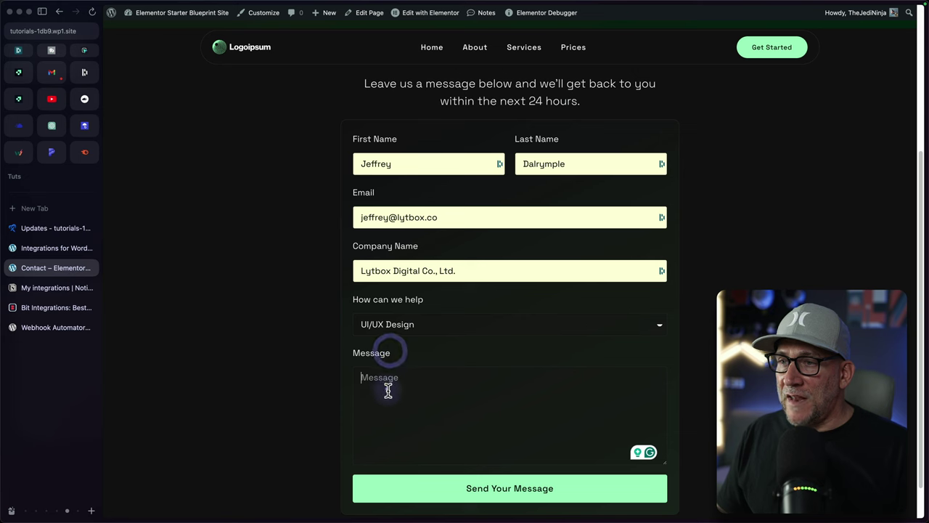
left_click(385, 386)
type("Testing")
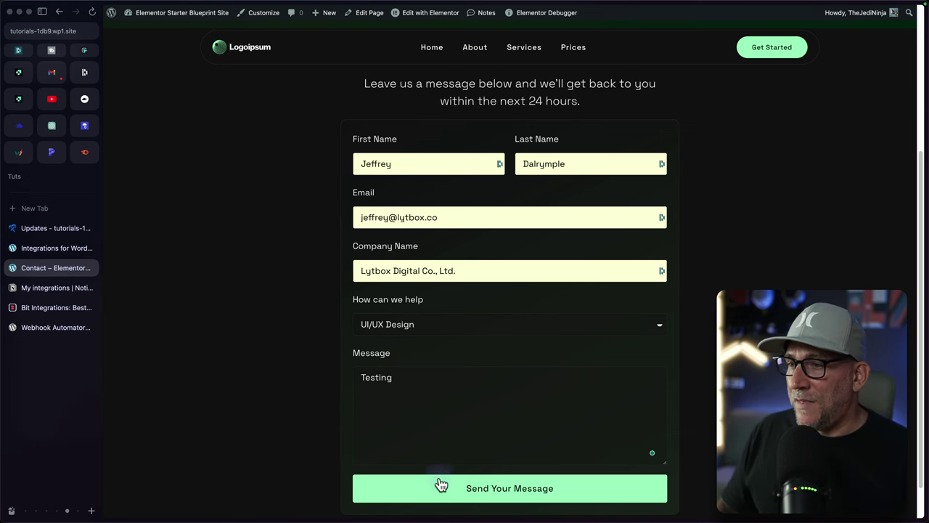
left_click(440, 485)
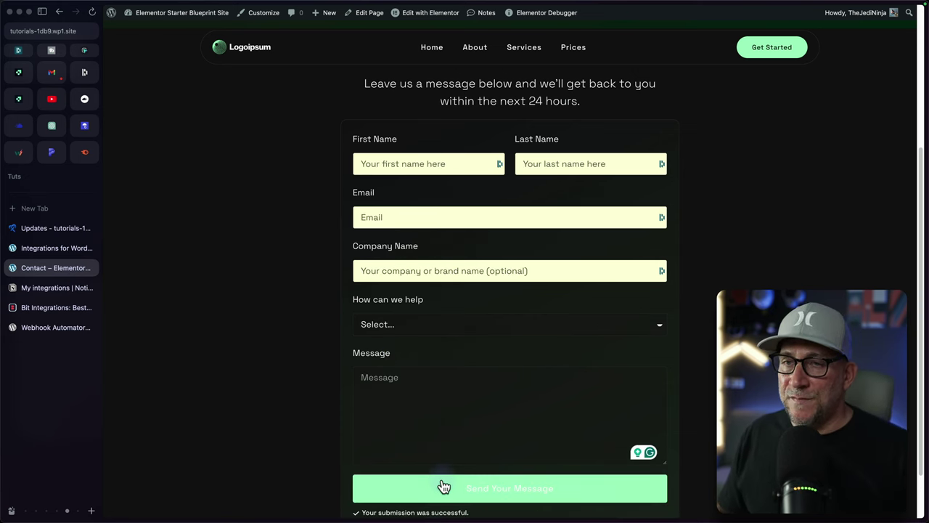
Back in Bit Integrations, review the fetched Elementor form fields and proceed to setting the action
left_click(76, 249)
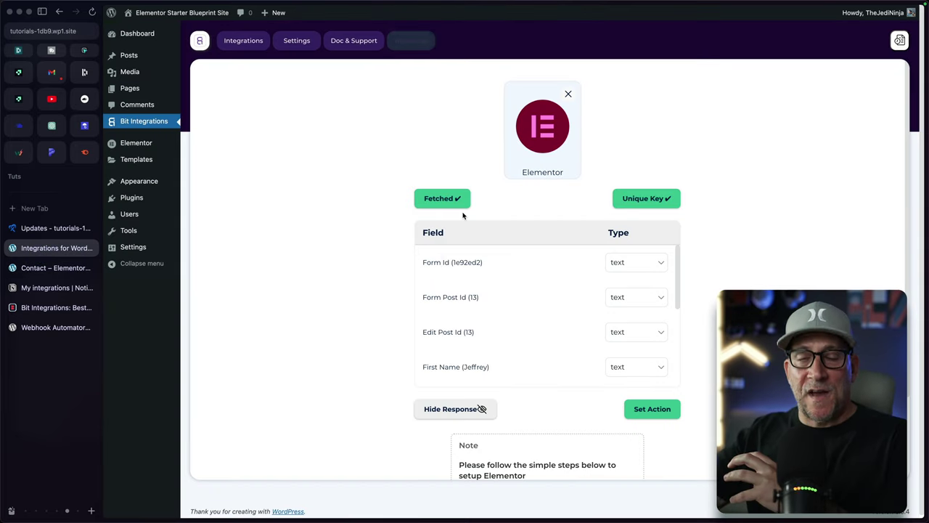
scroll(547, 291, "down", 5)
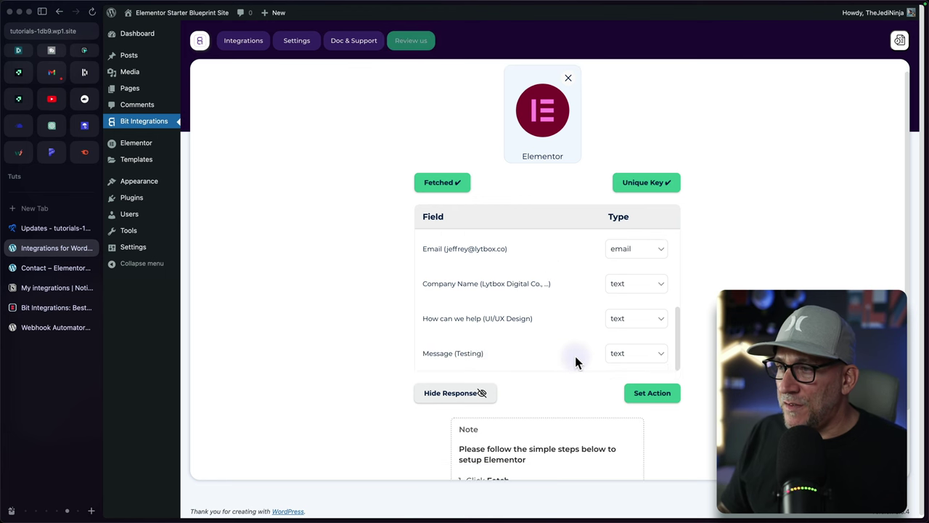
scroll(575, 356, "down", 3)
left_click(637, 319)
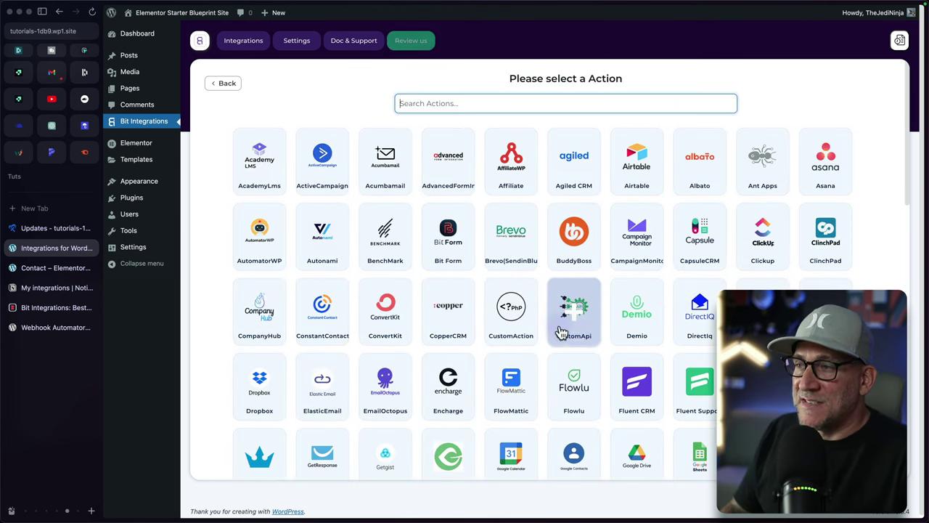
Look through the whole list of available action apps to see which services can receive the form data
scroll(621, 328, "down", 2)
scroll(622, 333, "down", 3)
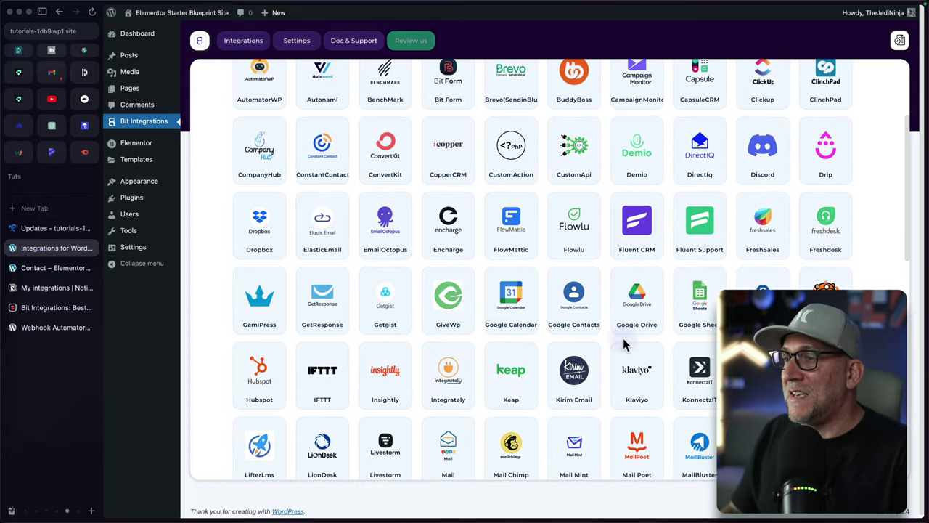
scroll(618, 350, "down", 1)
scroll(617, 351, "down", 6)
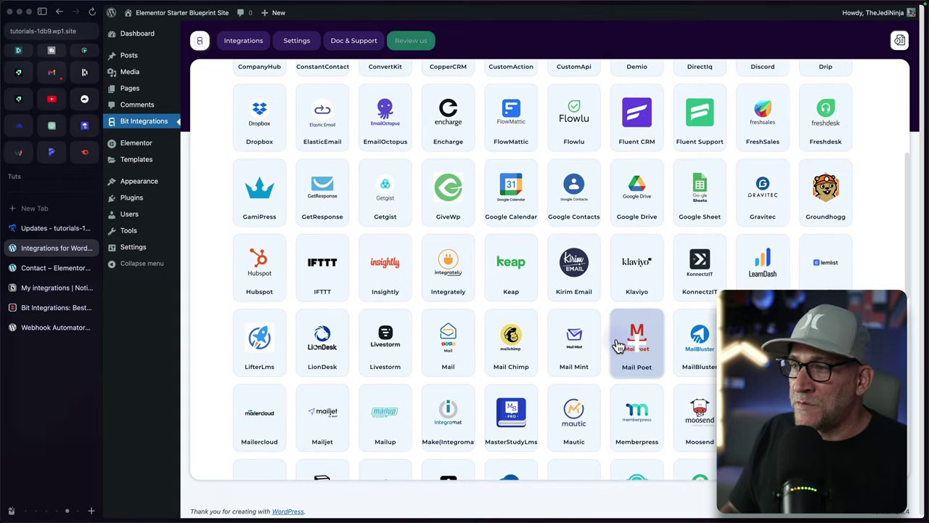
scroll(616, 346, "down", 5)
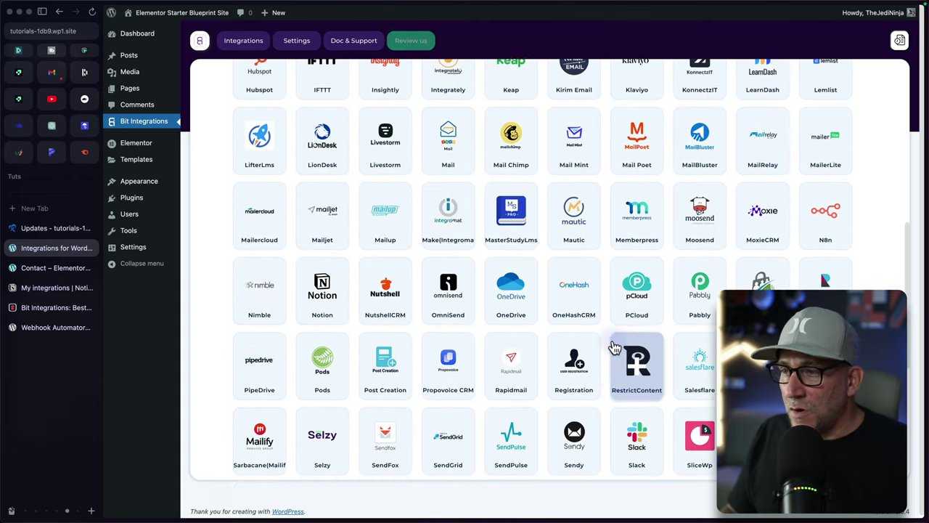
scroll(614, 349, "down", 4)
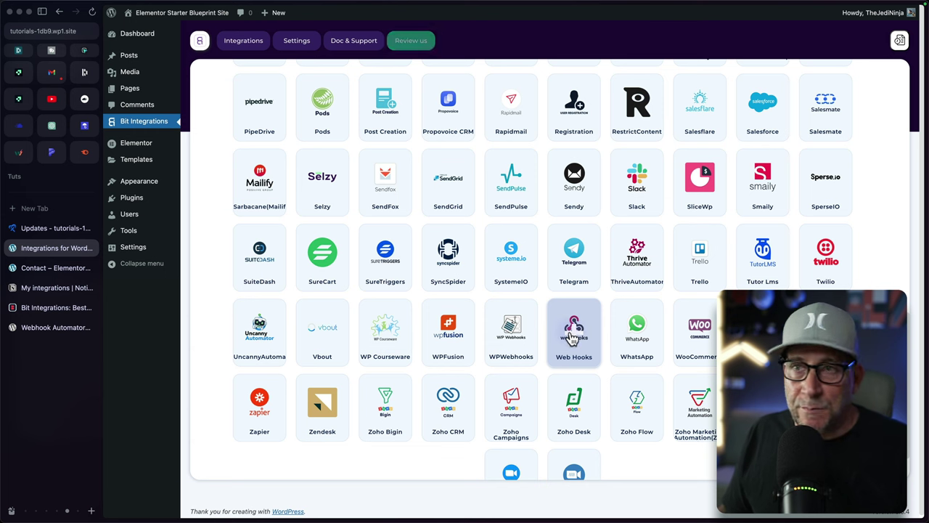
scroll(573, 341, "down", 2)
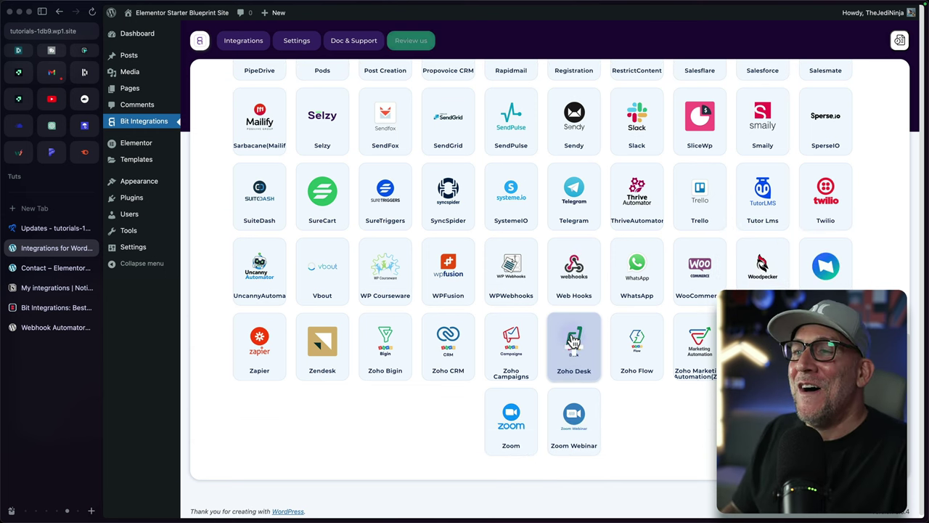
scroll(574, 341, "up", 3)
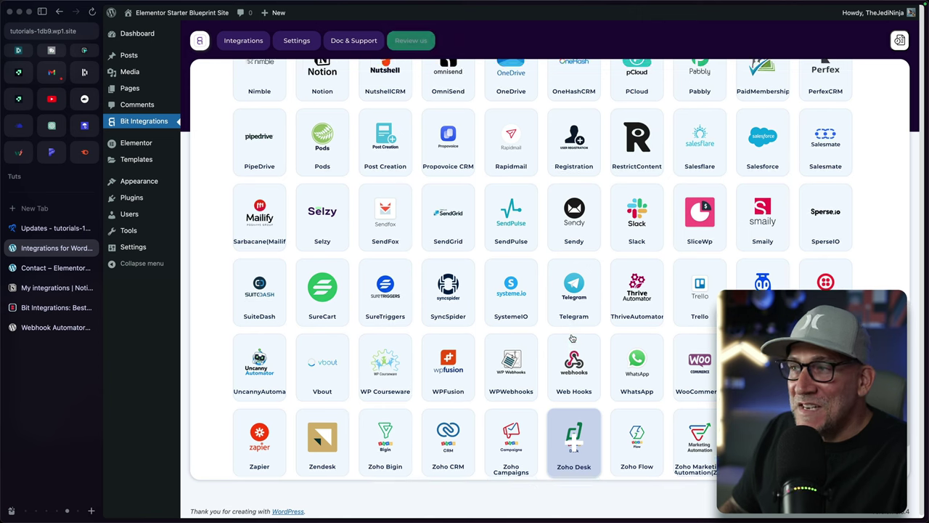
scroll(572, 339, "up", 1)
scroll(572, 339, "up", 3)
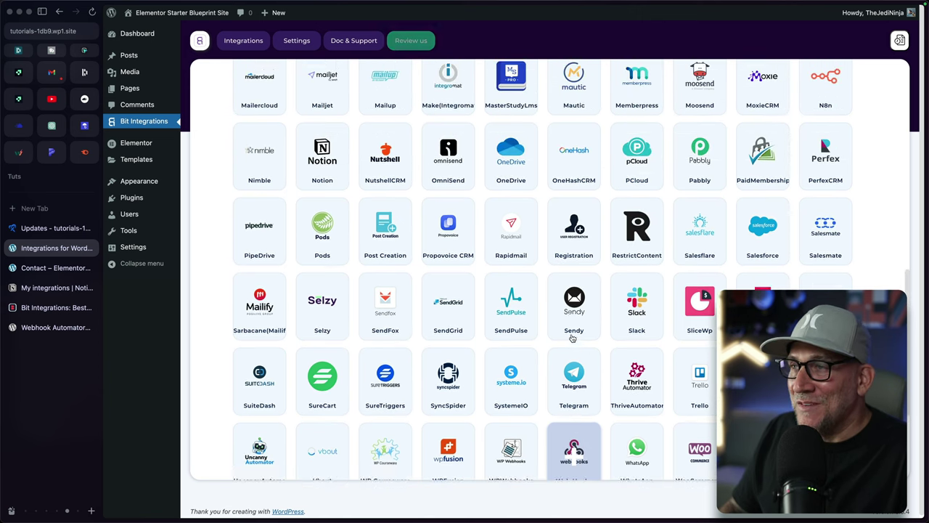
scroll(571, 339, "up", 3)
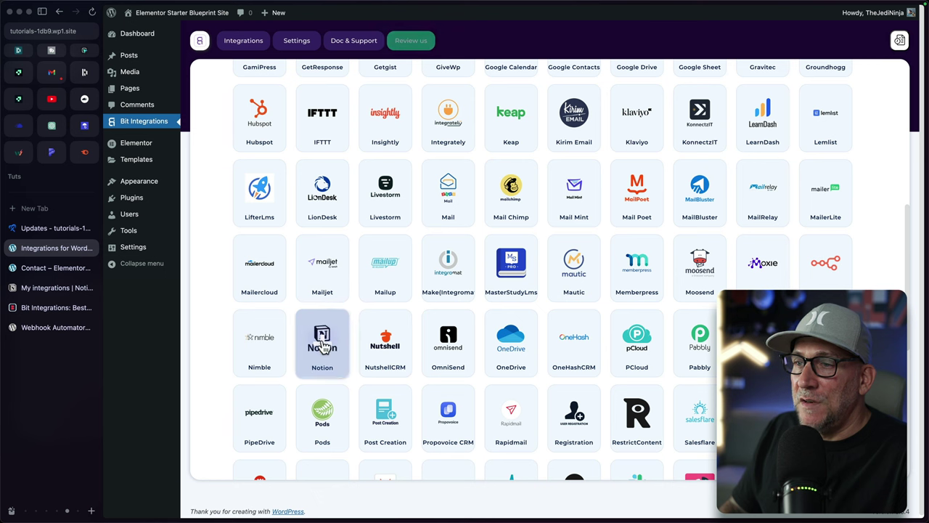
scroll(573, 373, "up", 10)
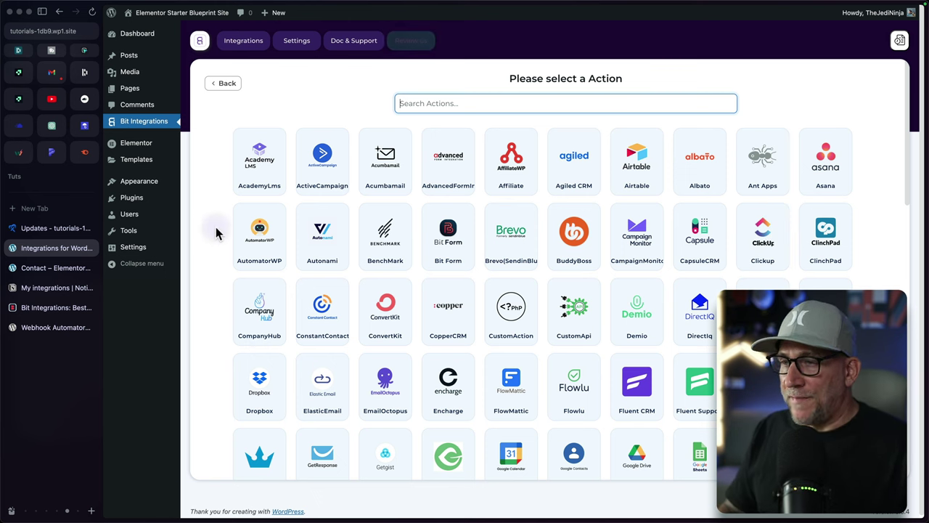
Find Notion in the action list and choose it as the integration's action
scroll(215, 231, "down", 3)
scroll(215, 231, "down", 6)
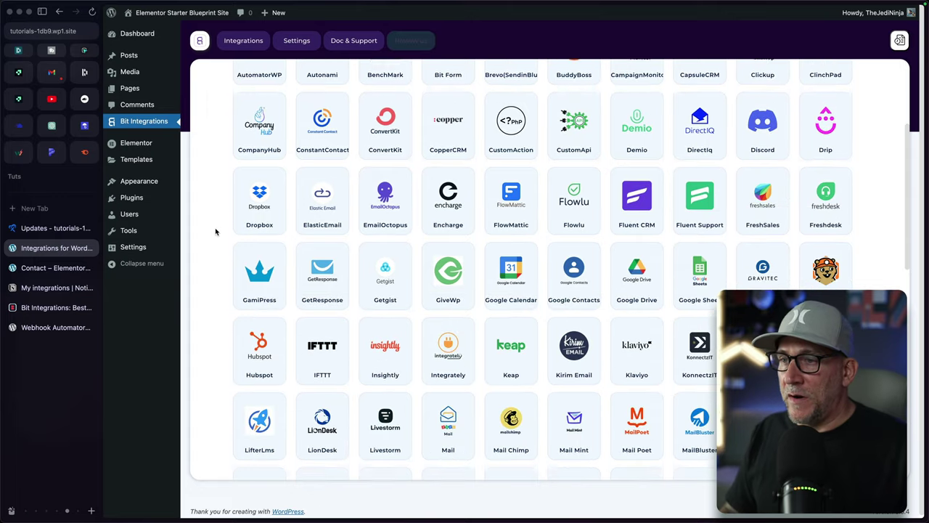
scroll(215, 231, "down", 6)
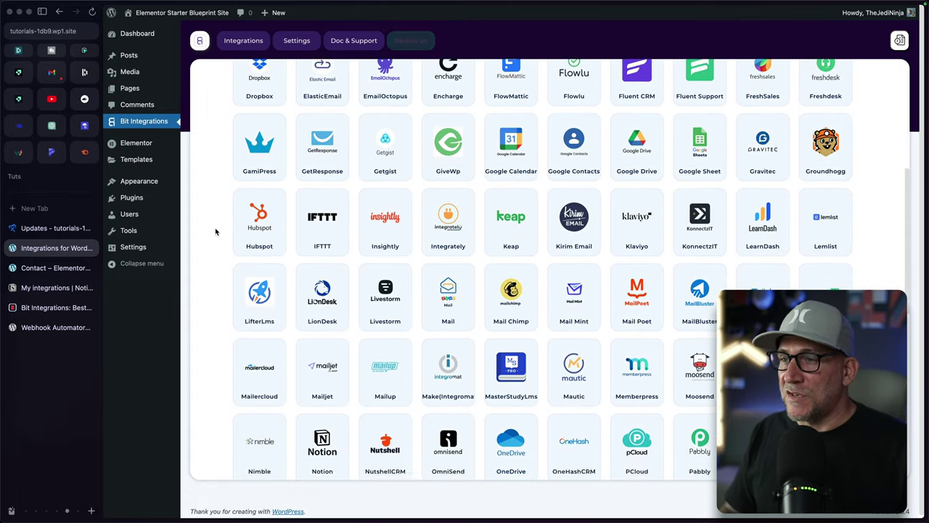
scroll(215, 231, "down", 2)
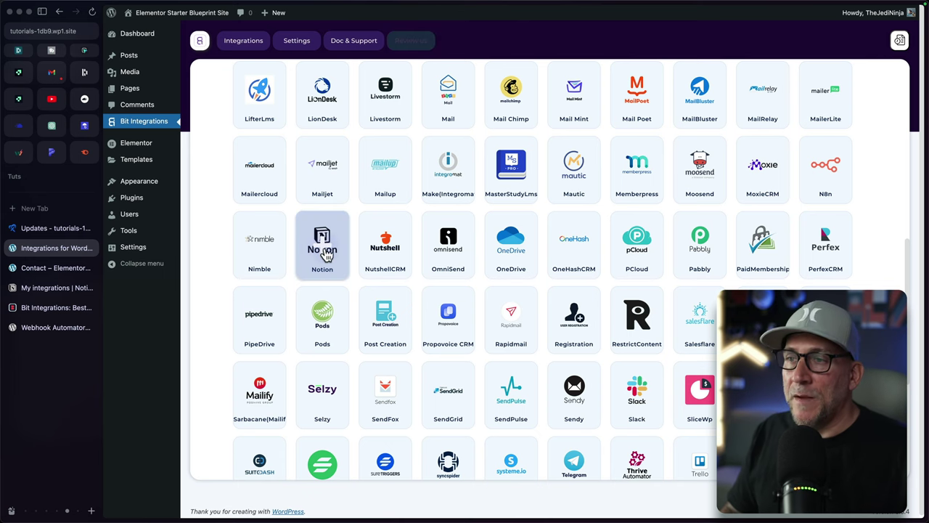
left_click(326, 249)
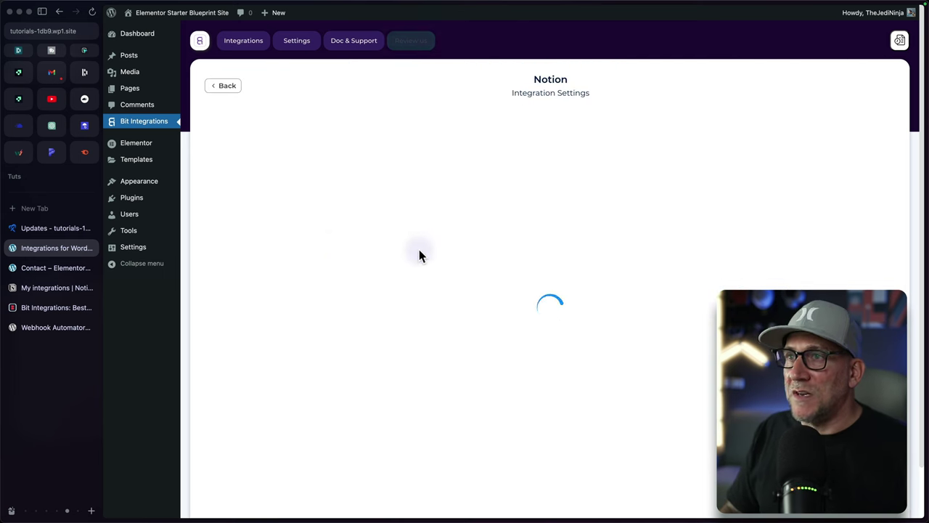
Name the integration "Notion Elementor Connection" and review the redirect URI and OAuth client fields and the setup notes
left_click(234, 204)
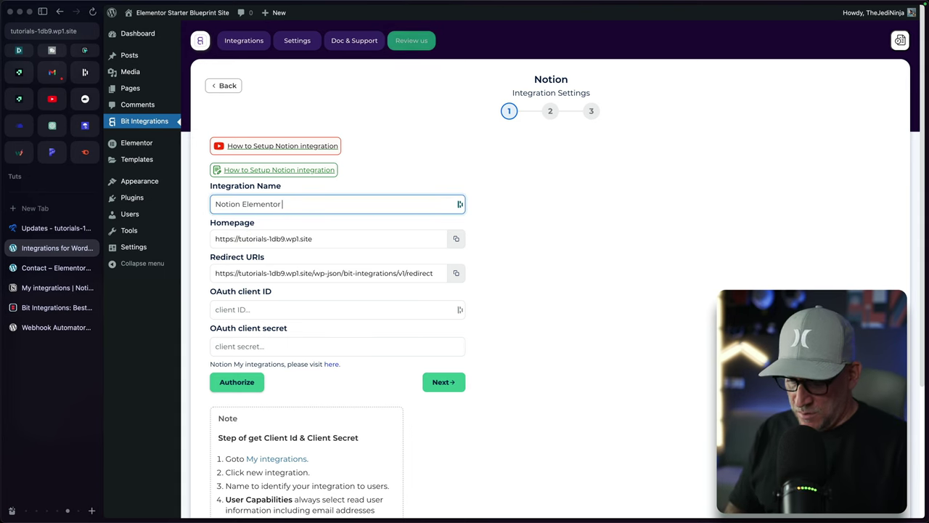
type("onnecti")
left_click_drag(211, 257, 275, 259)
left_click_drag(271, 291, 229, 291)
left_click_drag(210, 327, 286, 328)
scroll(301, 334, "down", 2)
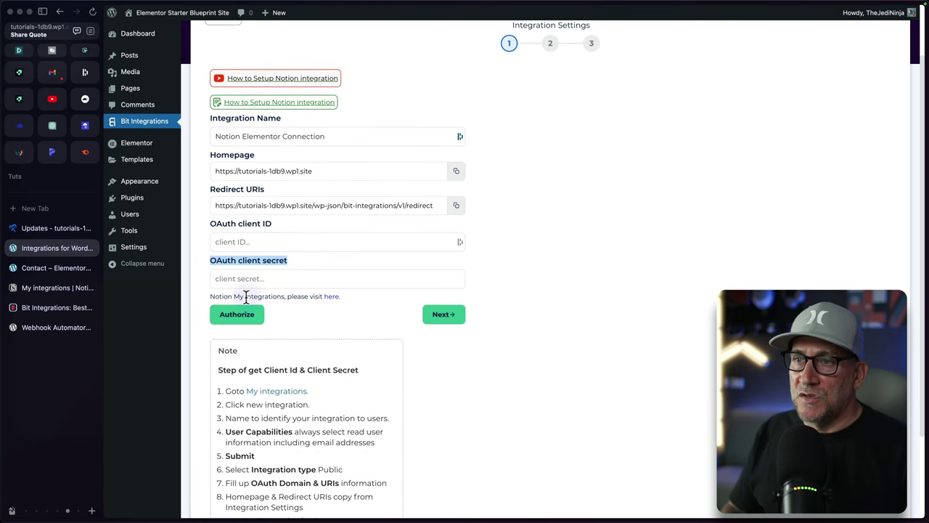
left_click_drag(246, 297, 279, 298)
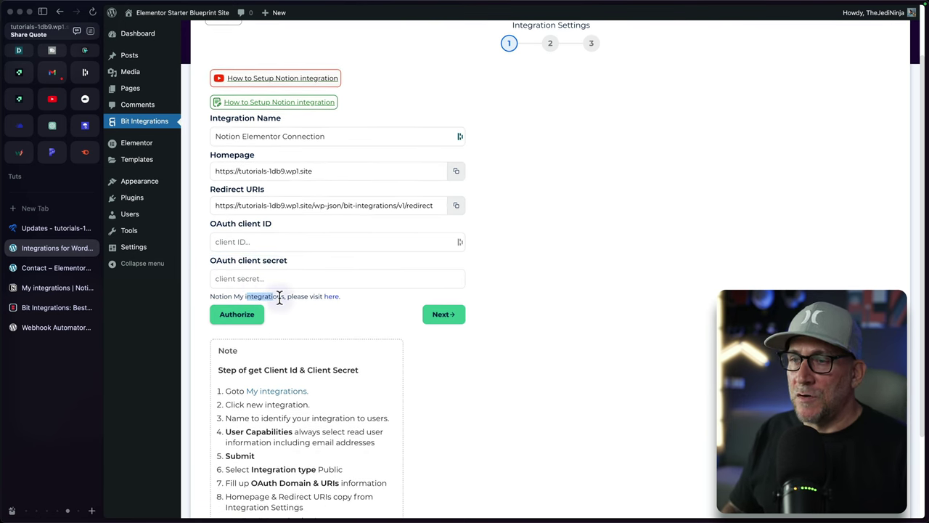
Open Notion's My integrations page and create an internal integration named "Notion Elementor Connection" in the Lytbox workspace
left_click(332, 298)
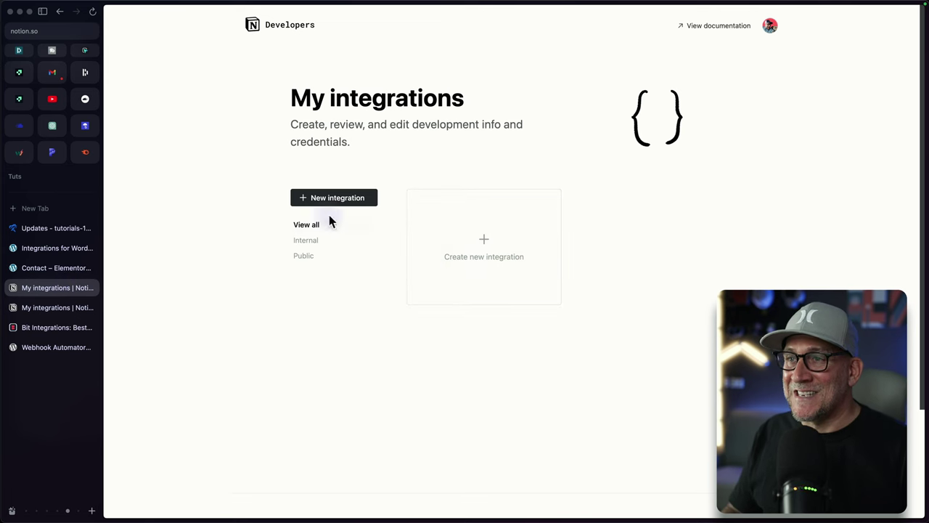
left_click(471, 222)
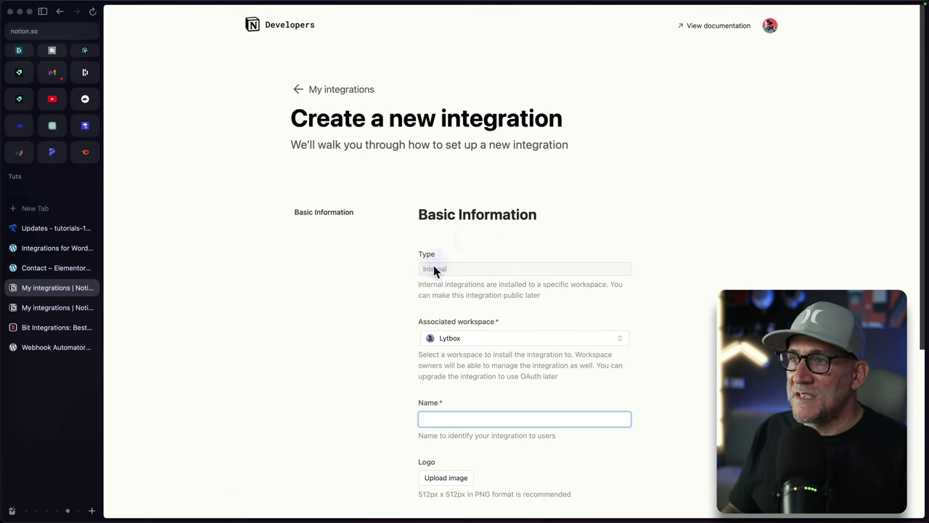
scroll(409, 323, "down", 5)
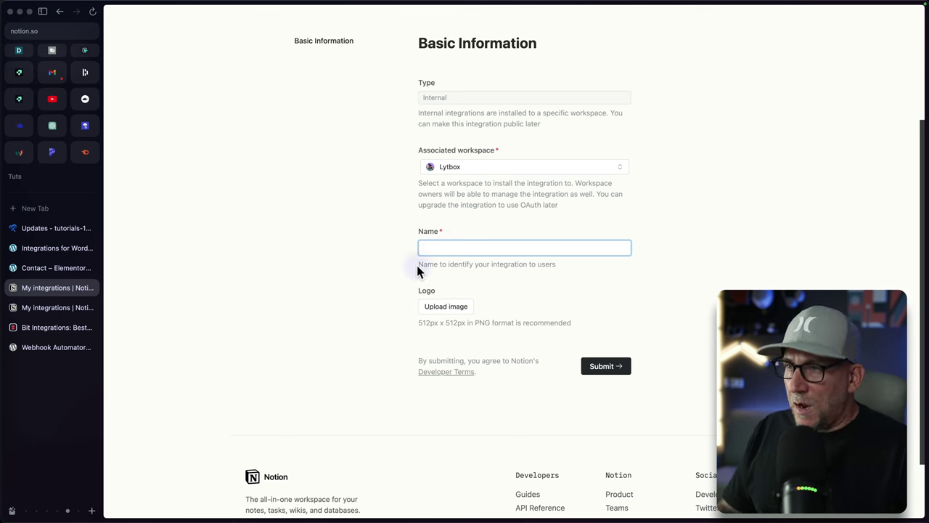
left_click(385, 259)
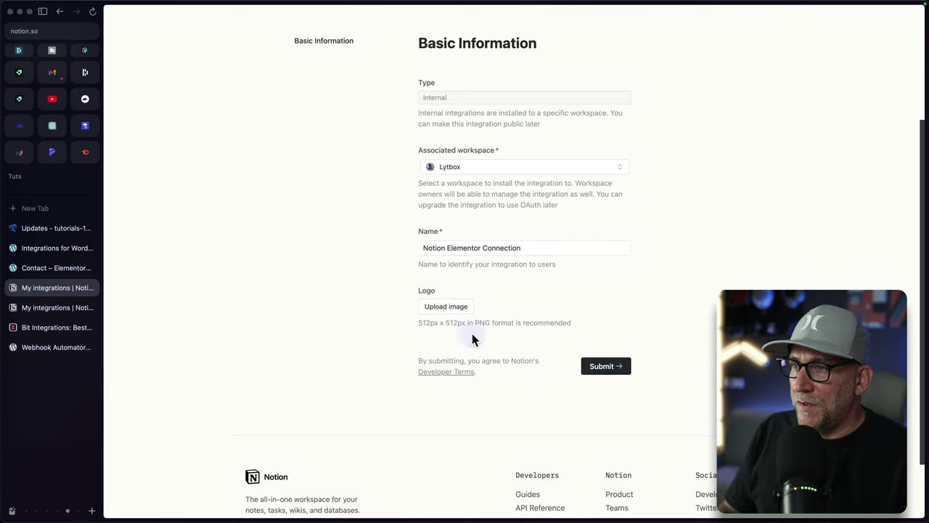
scroll(542, 349, "down", 1)
left_click(598, 370)
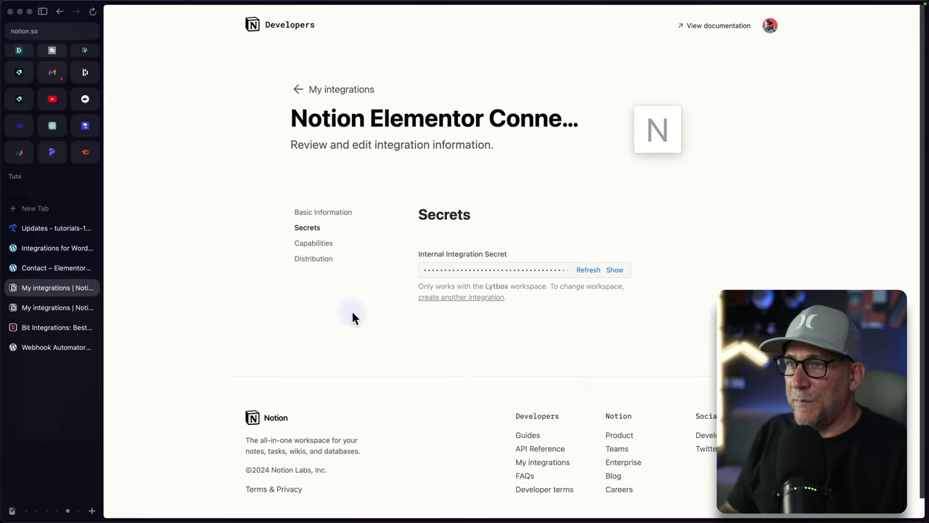
left_click(316, 245)
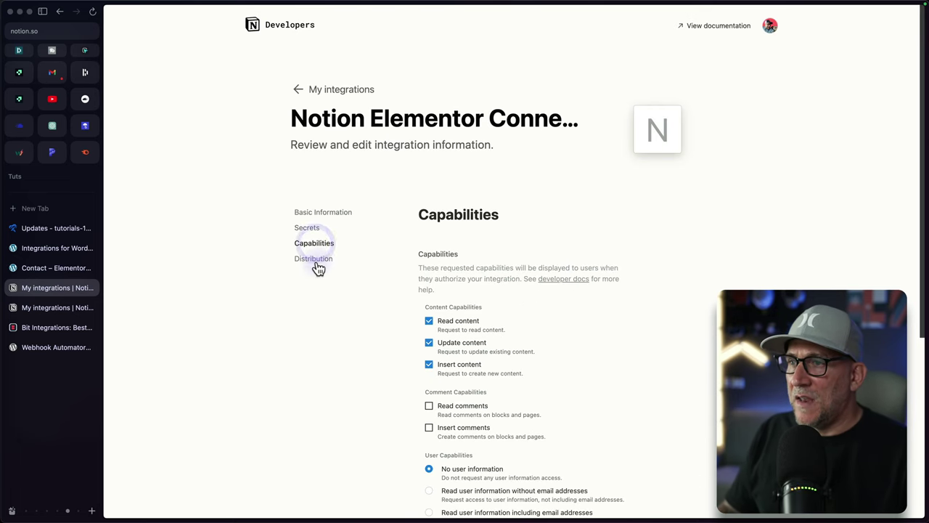
scroll(432, 312, "down", 3)
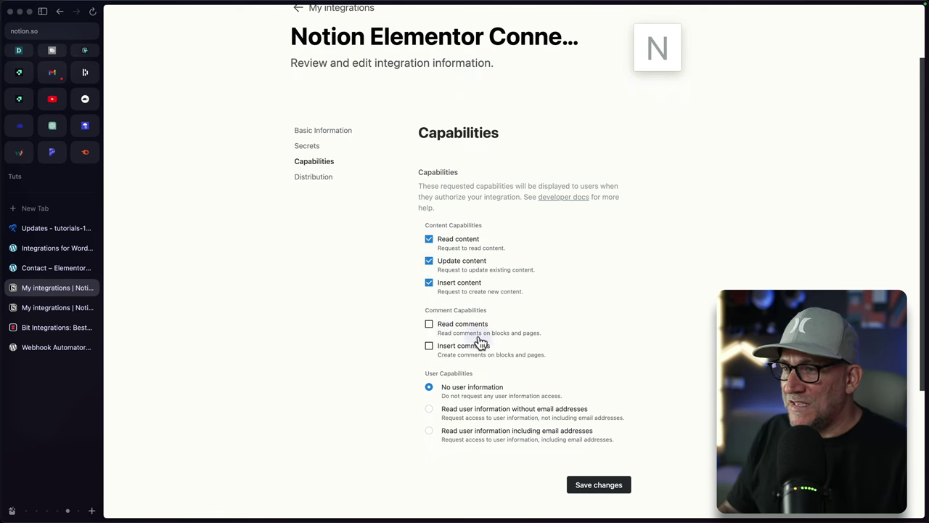
left_click(312, 182)
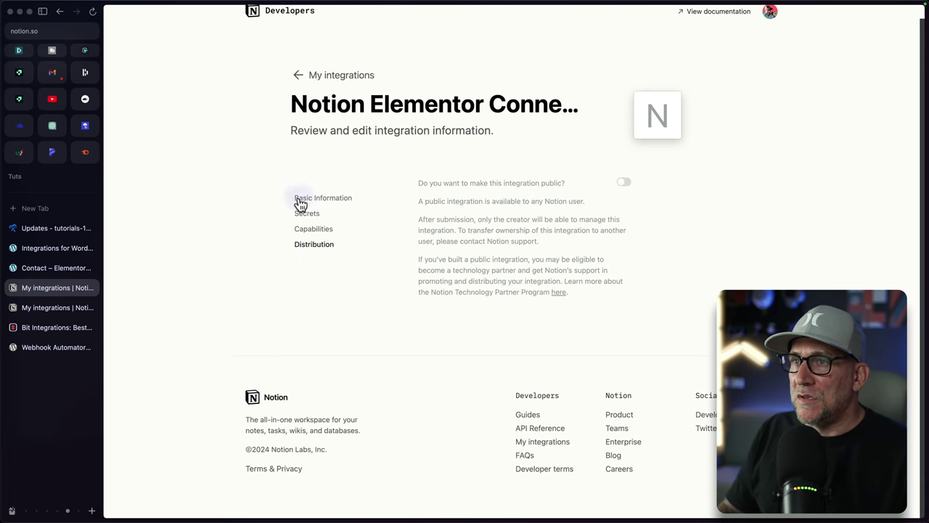
left_click(624, 184)
scroll(633, 276, "down", 6)
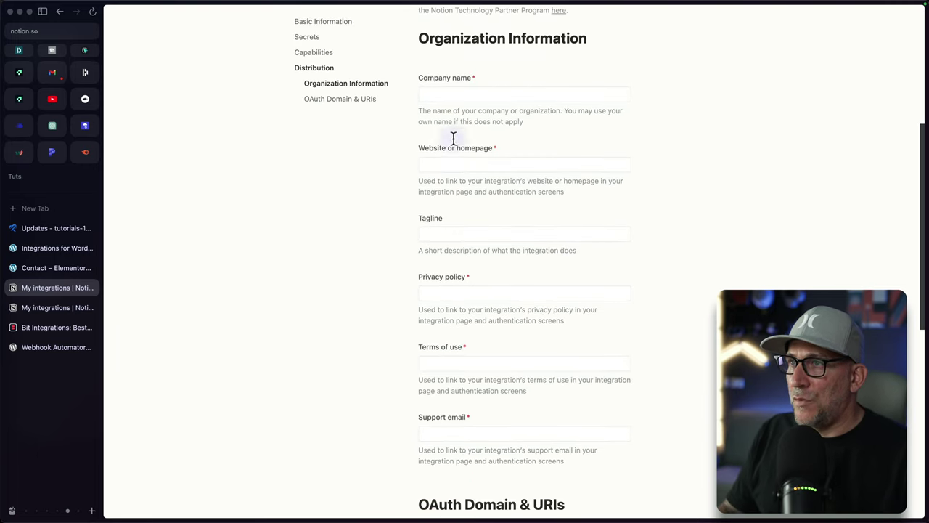
left_click(429, 93)
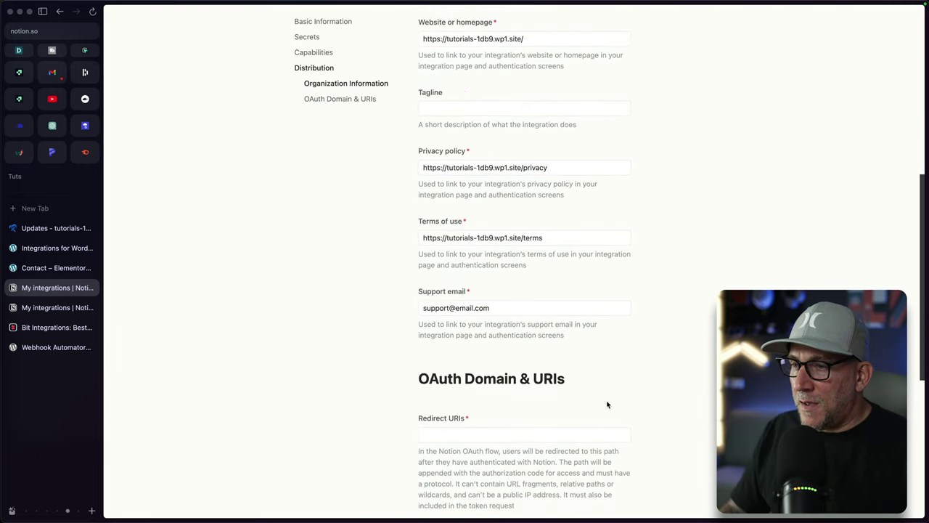
Copy the redirect URI from the Bit Integrations settings into the Notion integration's Redirect URIs field
scroll(607, 402, "down", 4)
left_click_drag(440, 254, 464, 253)
left_click(38, 250)
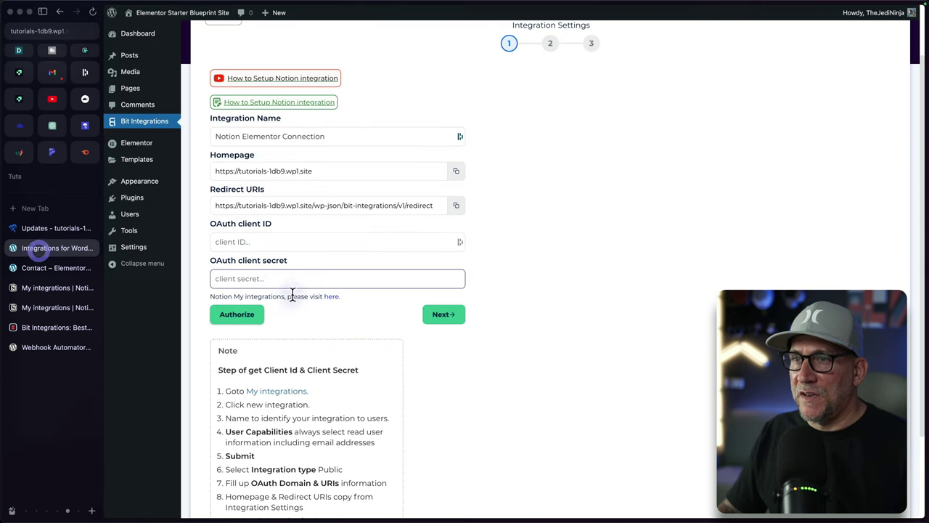
left_click_drag(208, 190, 265, 185)
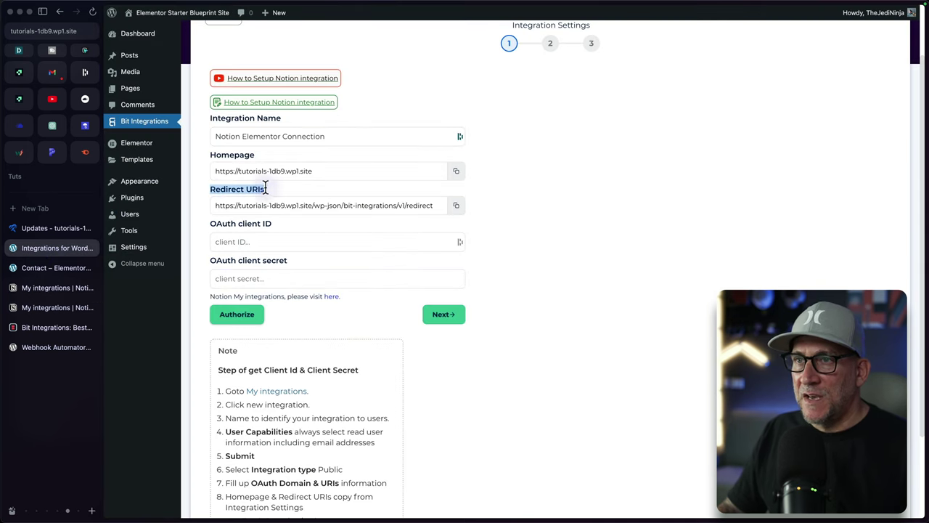
left_click(455, 206)
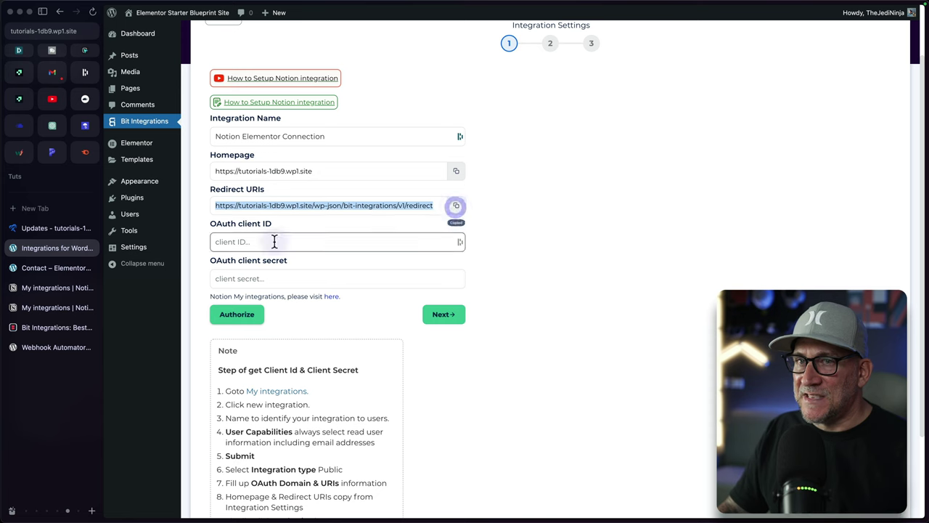
left_click(39, 288)
scroll(340, 333, "down", 2)
key("super+v")
left_click(386, 347)
scroll(386, 348, "down", 2)
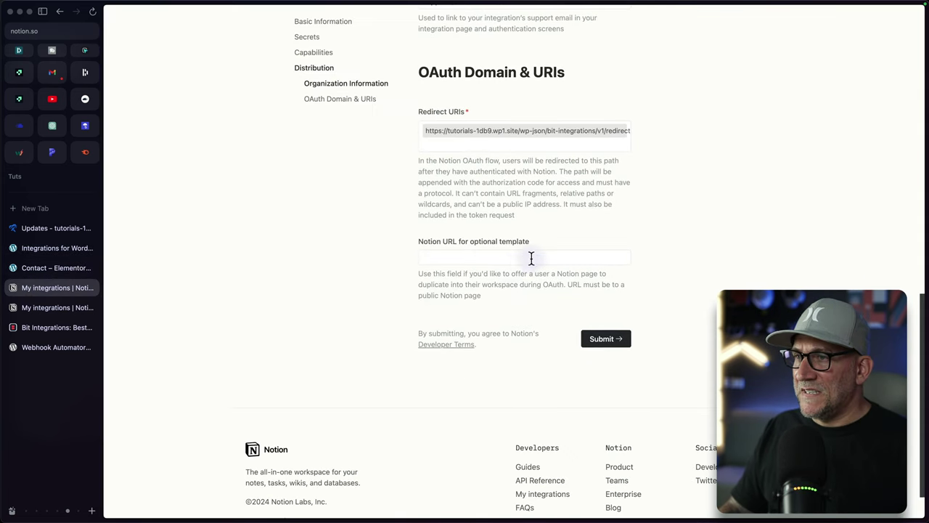
Leave the optional template URL empty, submit the distribution form and confirm the switch to a public integration
left_click_drag(531, 241, 423, 241)
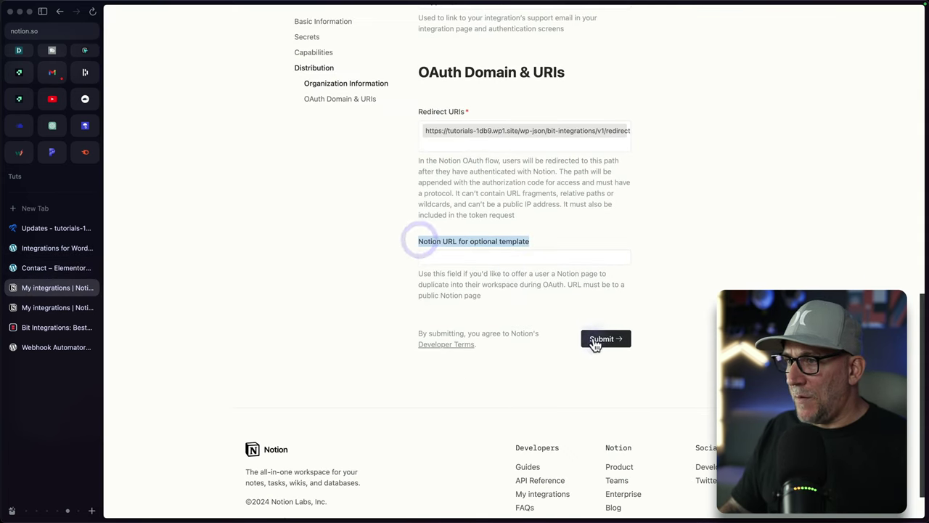
left_click(602, 339)
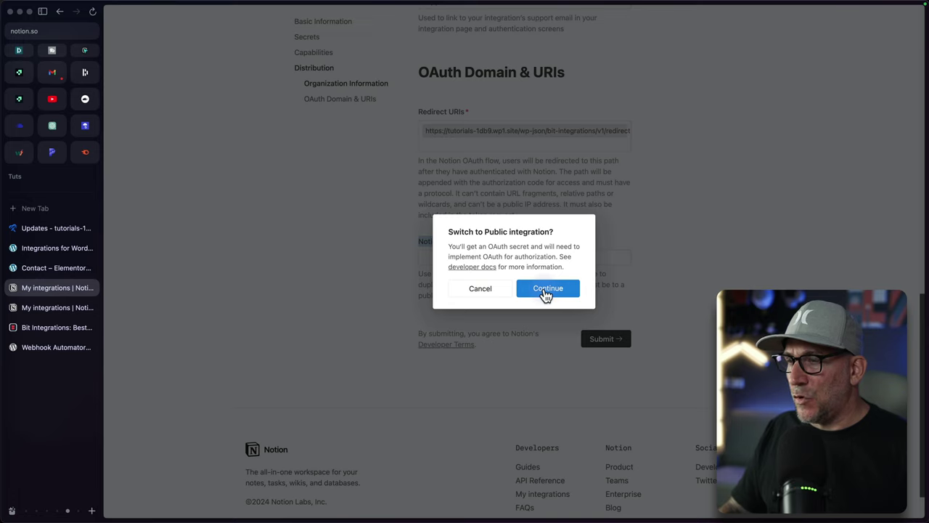
left_click(546, 291)
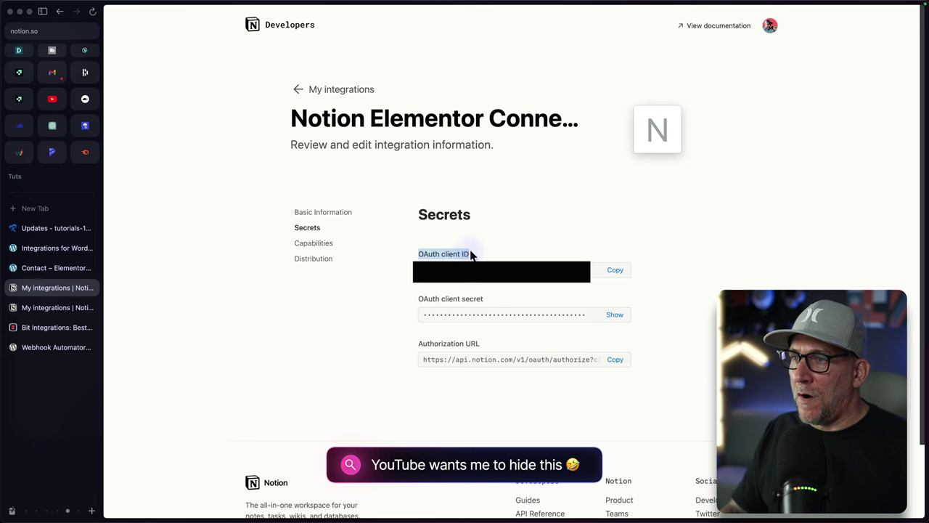
Copy the OAuth client ID and client secret from Notion into the matching Bit Integrations fields and start the authorization
left_click_drag(486, 294, 416, 296)
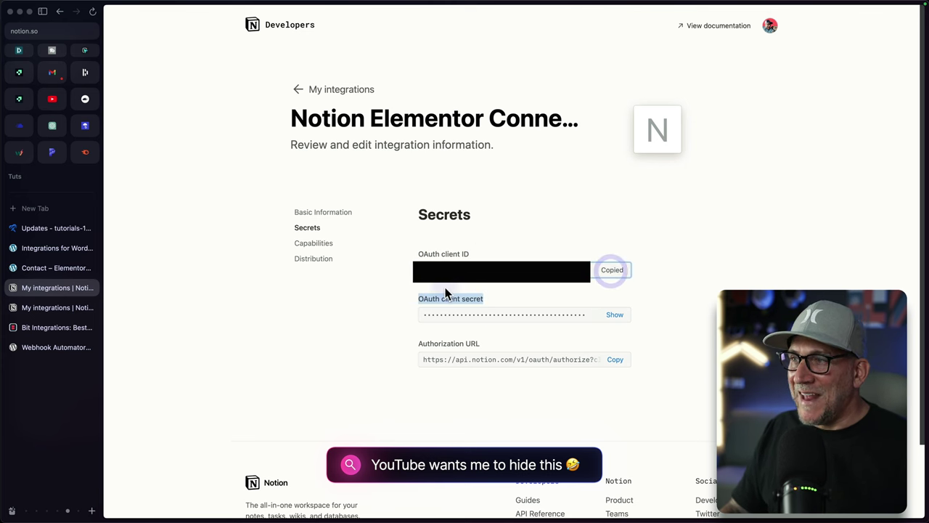
left_click(47, 249)
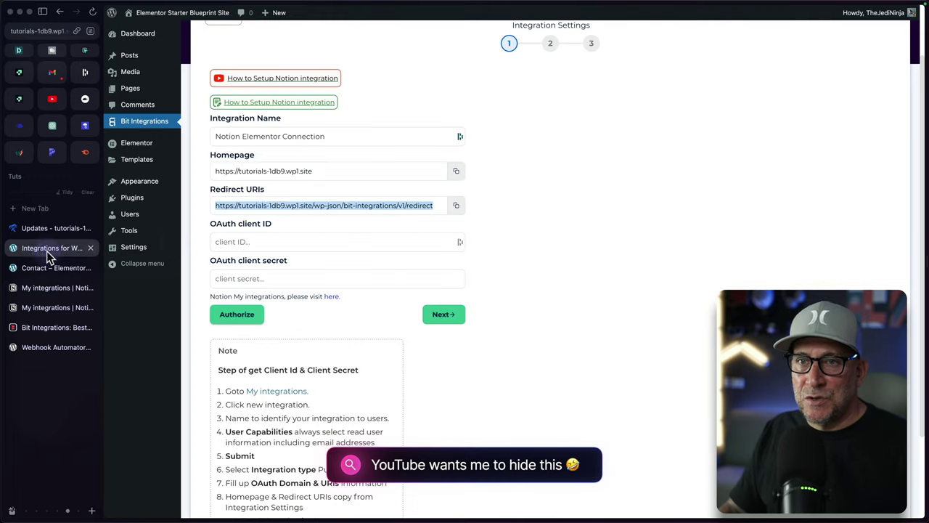
left_click(247, 243)
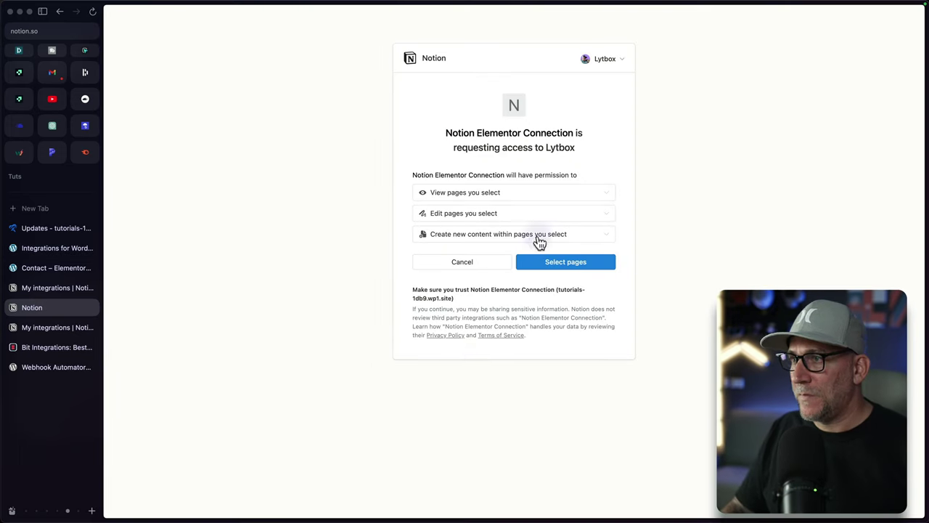
Review the details of the requested view, edit and create permissions and continue to the page selection
left_click(510, 194)
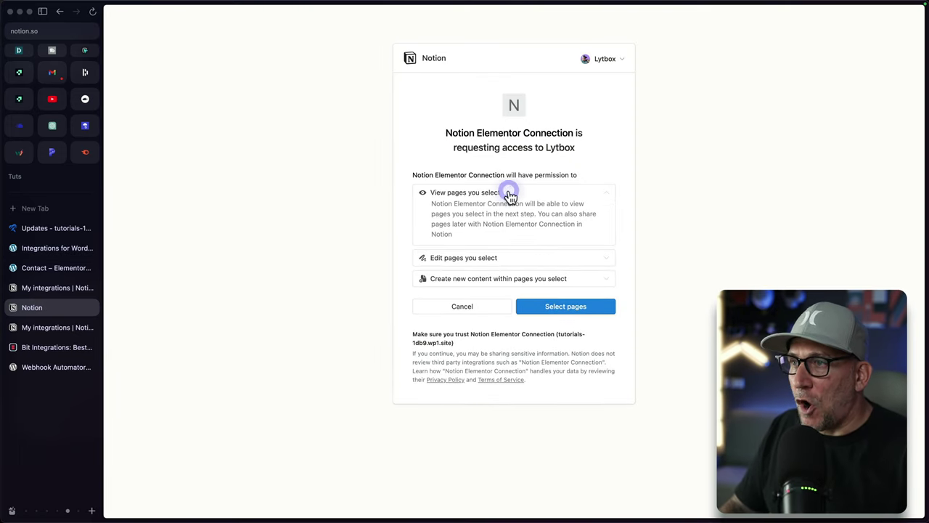
left_click(501, 258)
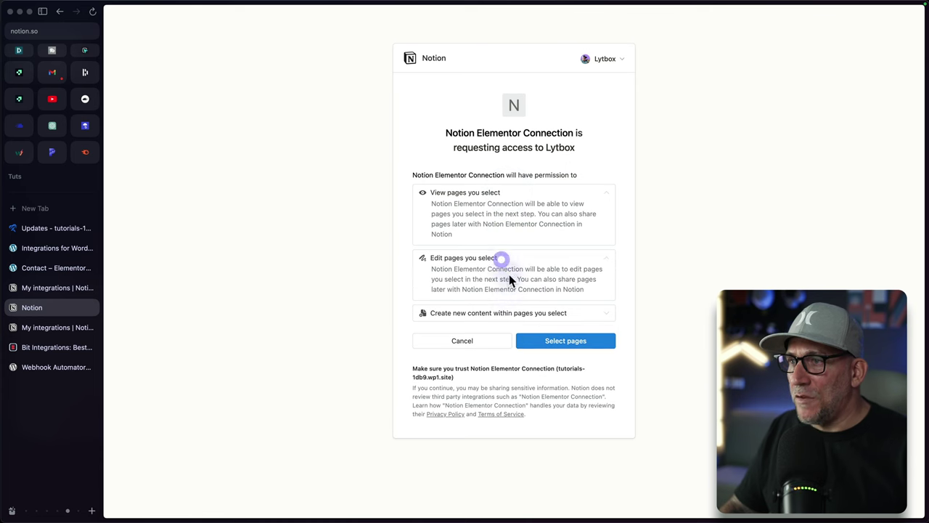
left_click(501, 314)
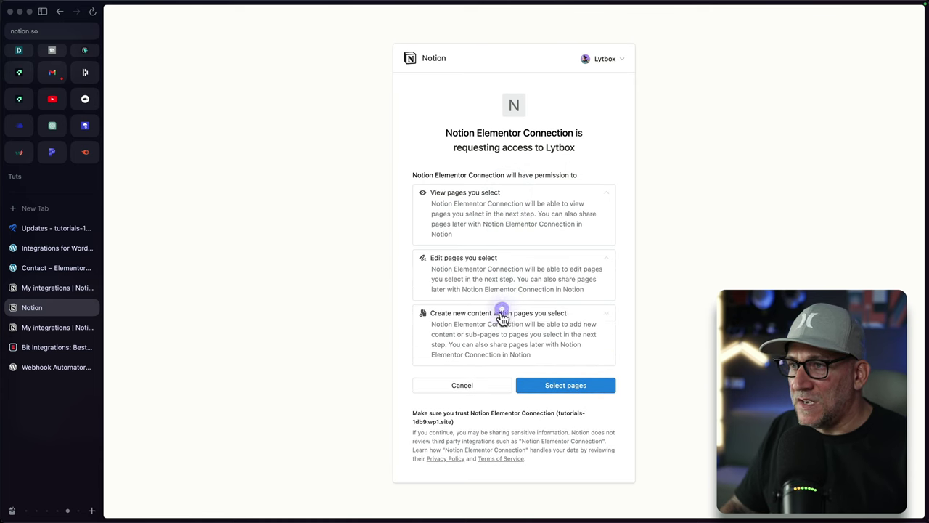
left_click(565, 388)
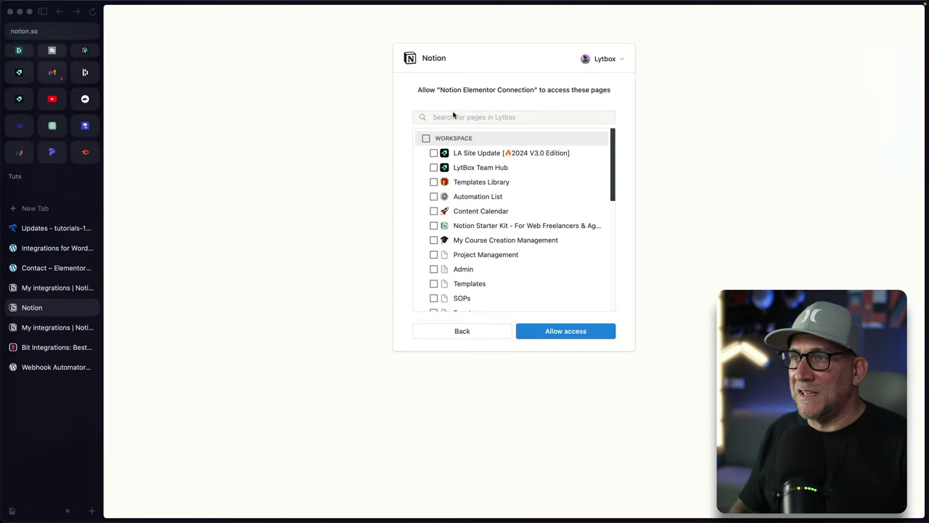
Search the Lytbox pages for "lead gen", add Lead Gen CRM Board and allow the integration access to it
left_click(453, 116)
type("lead gen")
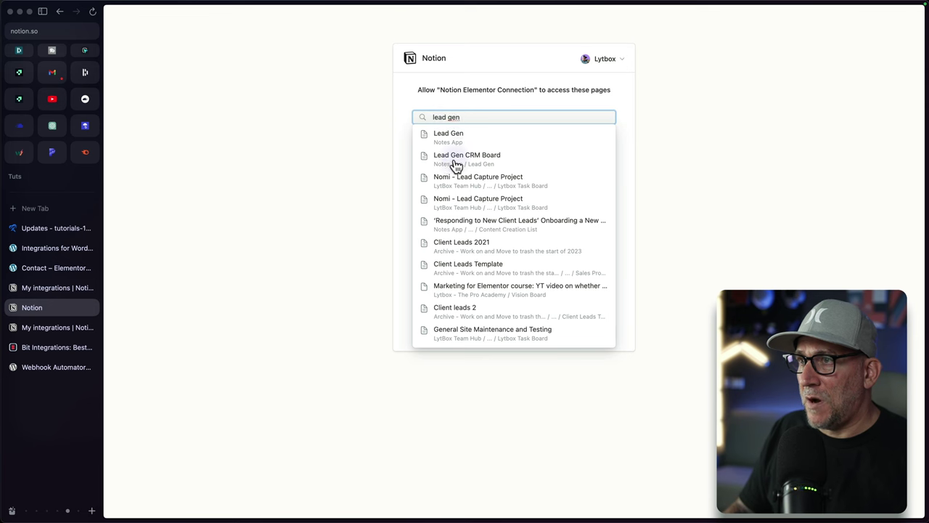
left_click(461, 159)
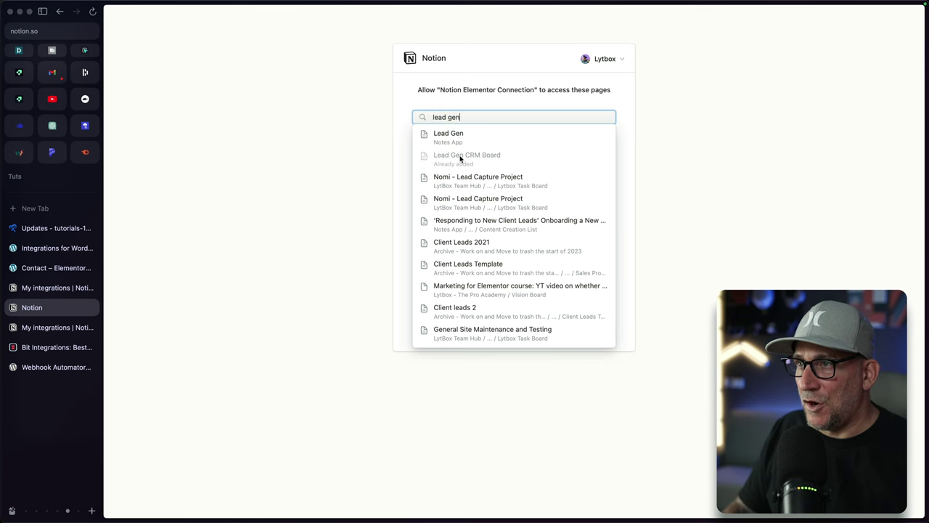
left_click(401, 135)
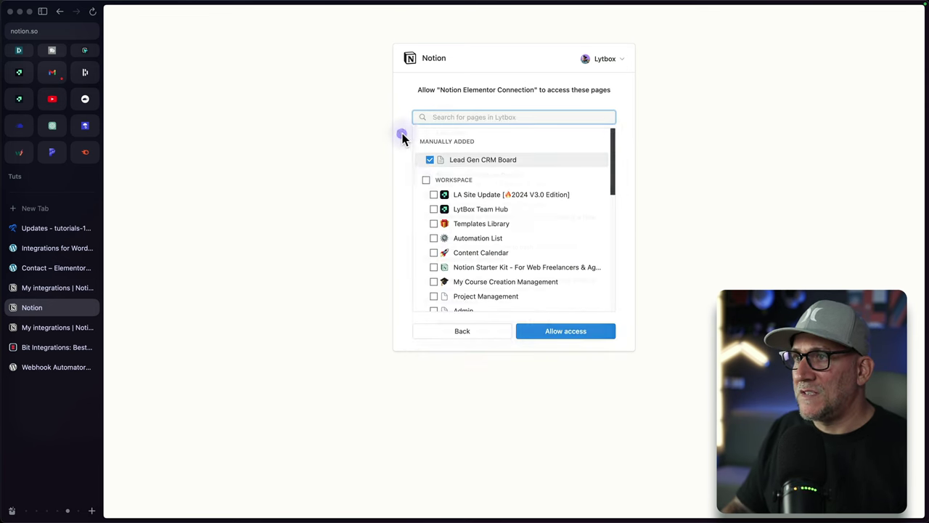
left_click(552, 333)
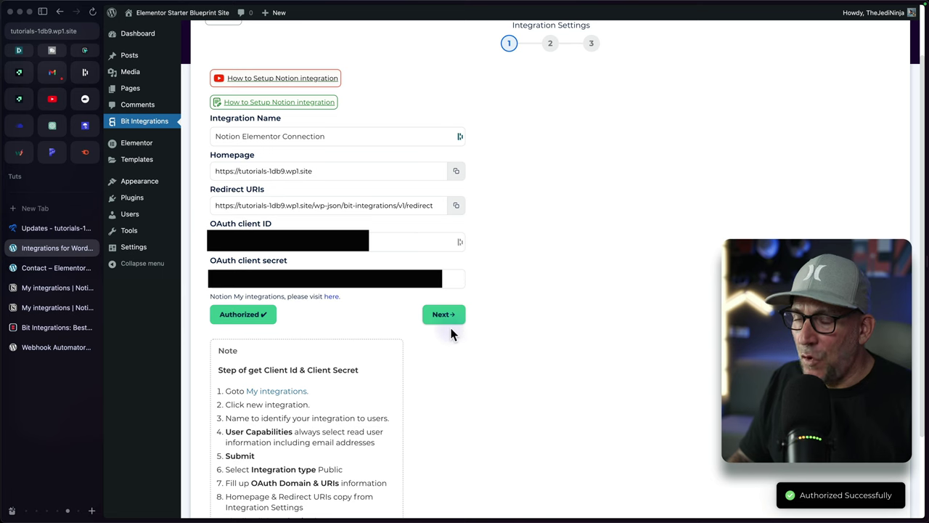
Continue to the second integration settings stage and choose Lead Gen CRM Board as the database
left_click(444, 318)
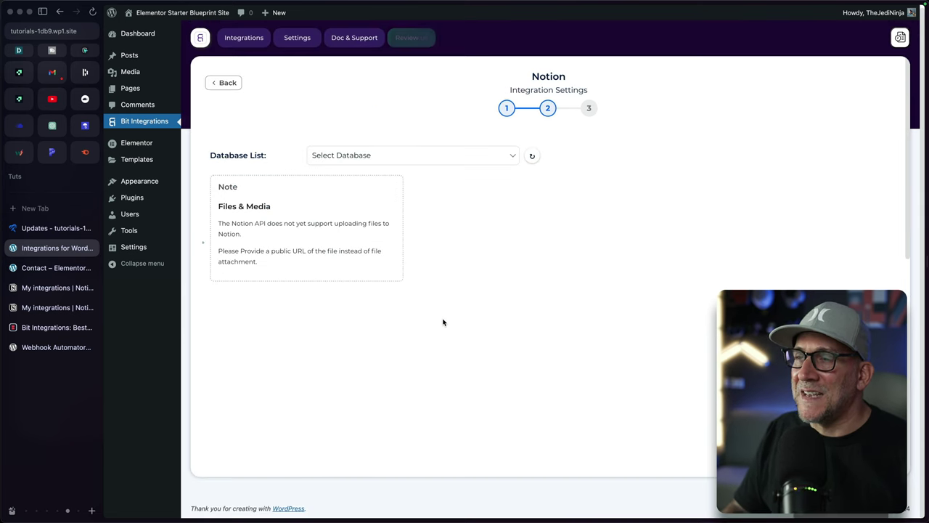
left_click(415, 157)
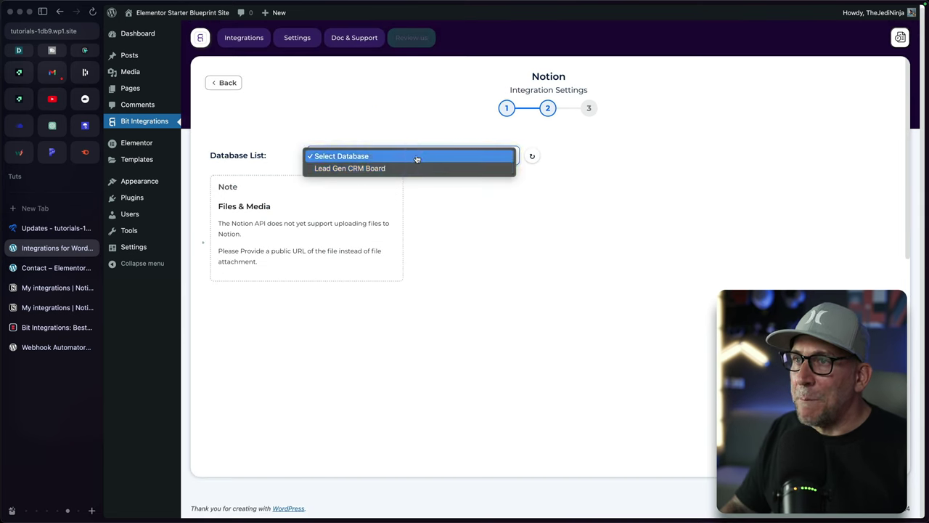
left_click(396, 168)
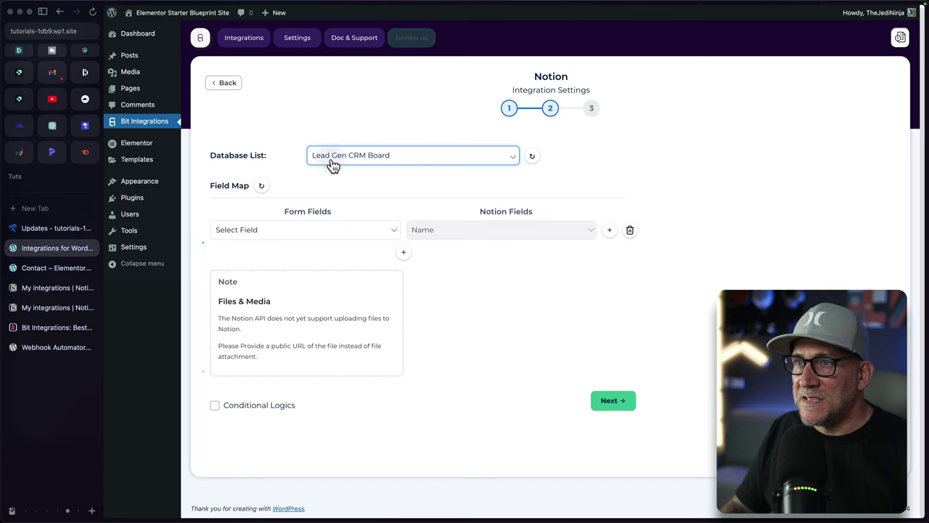
Switch to the Notion Lead Gen page, add a card under New Lead and open it to view its properties
left_click(430, 230)
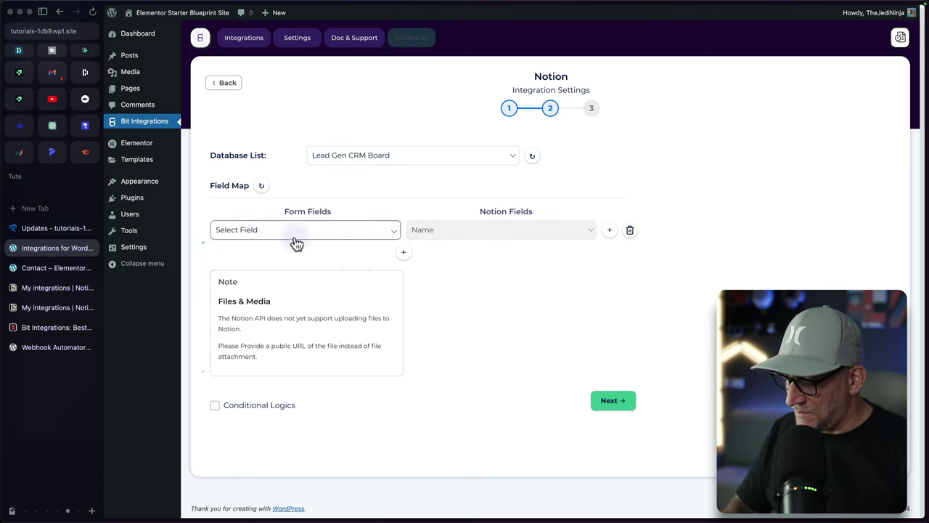
key("ctrl+Right")
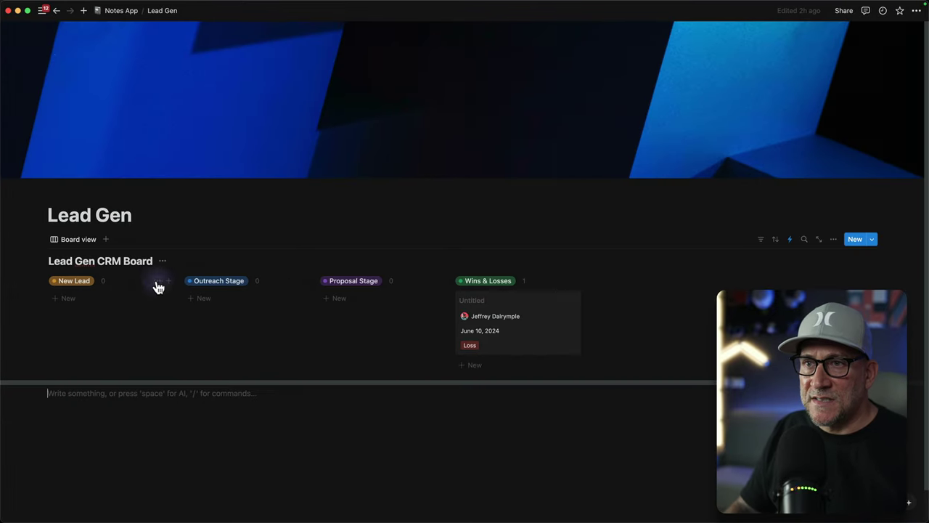
left_click(168, 281)
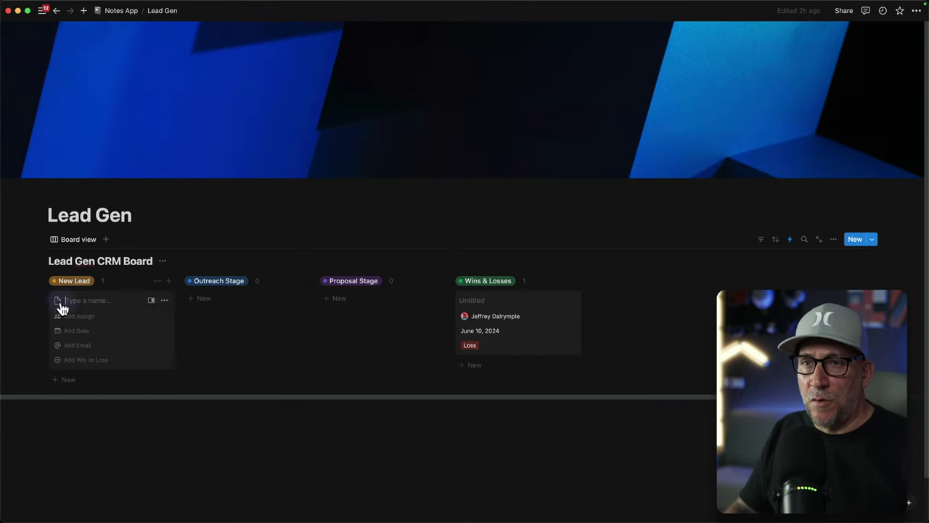
left_click(150, 301)
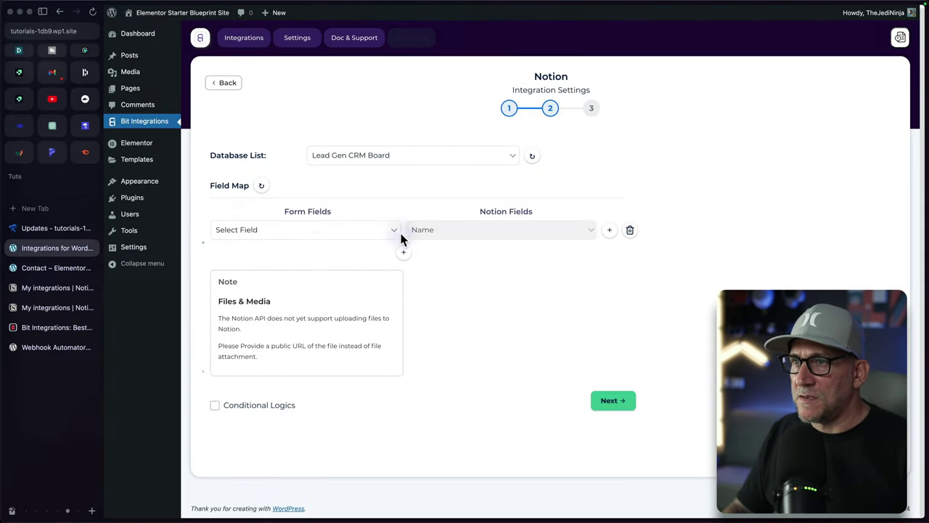
In the Bit Integrations field map, map the custom value "New Website Lead" to the Notion Name field
left_click(379, 232)
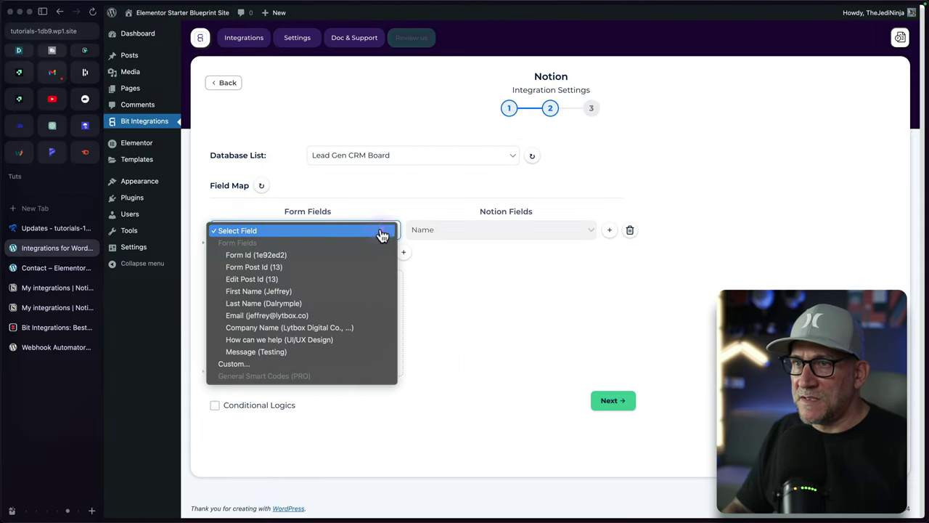
left_click(278, 366)
left_click(358, 230)
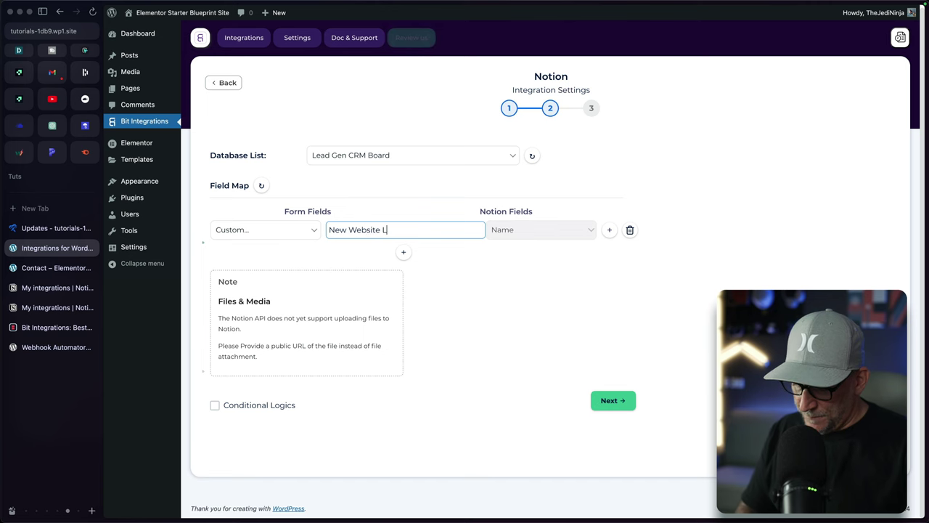
left_click(551, 265)
Add a row to the field map and map the First Name form field to the Notion First Name field
left_click(403, 252)
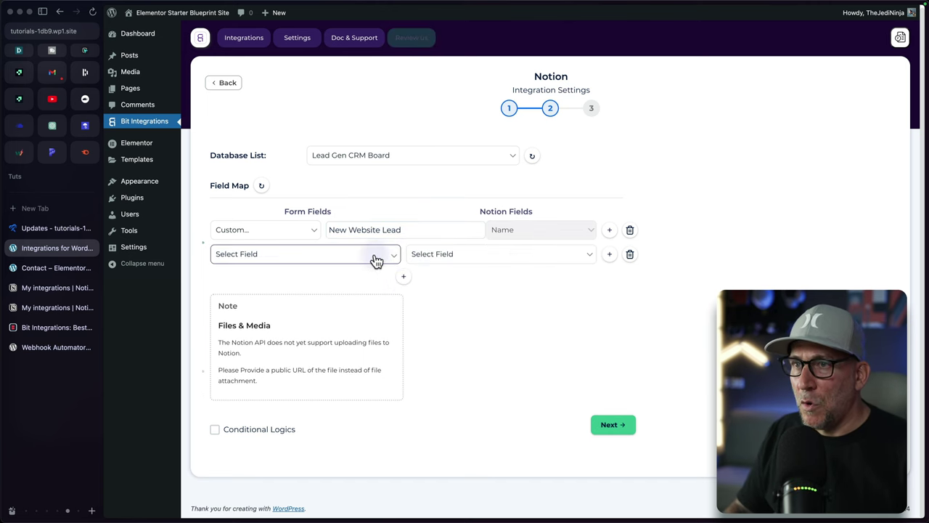
left_click(376, 258)
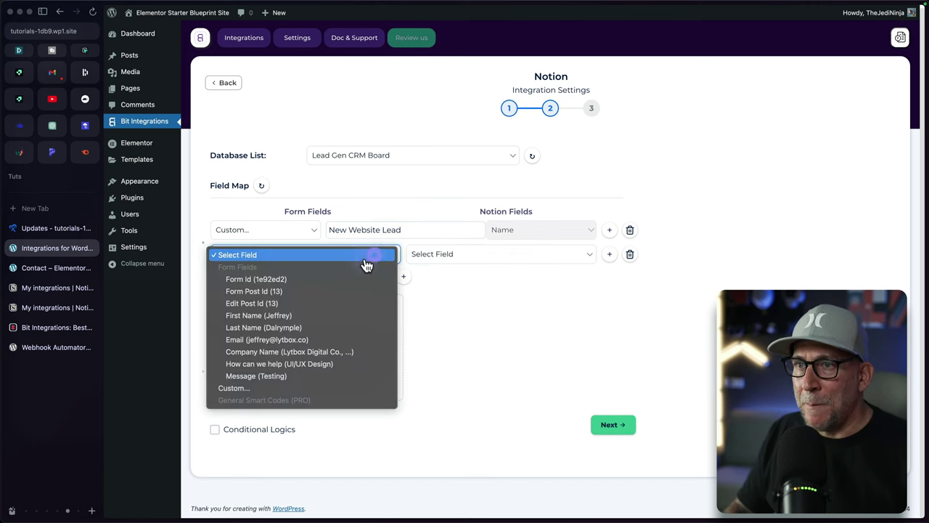
left_click(338, 316)
left_click(442, 255)
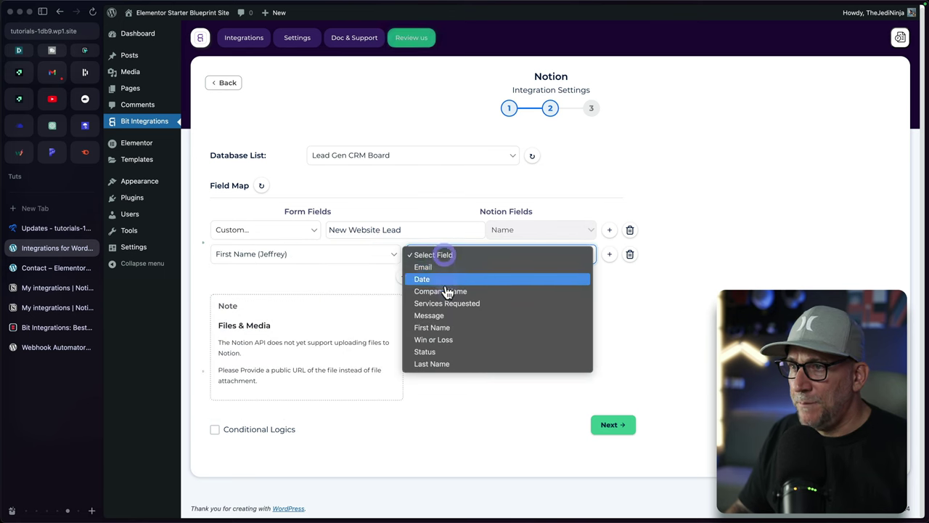
left_click(429, 327)
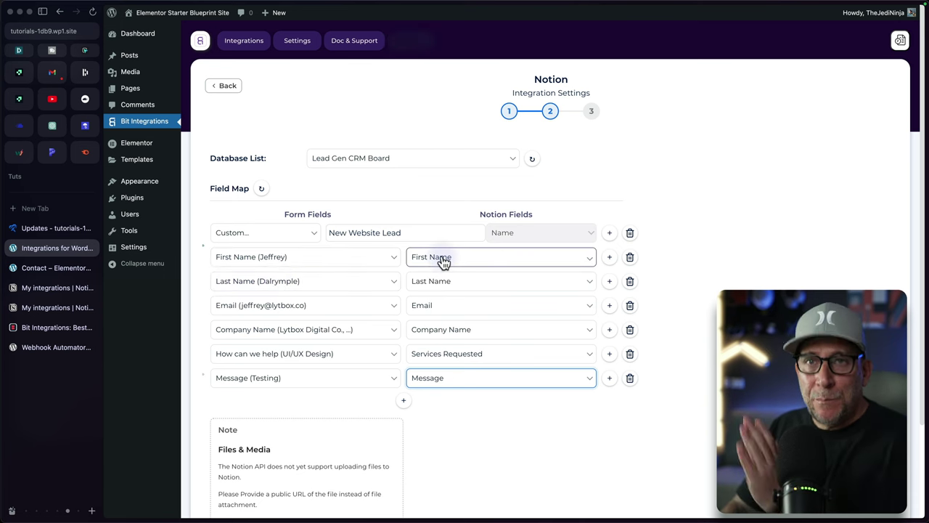
Continue to the third integration settings stage, then finish and save the Notion integration
scroll(472, 419, "down", 3)
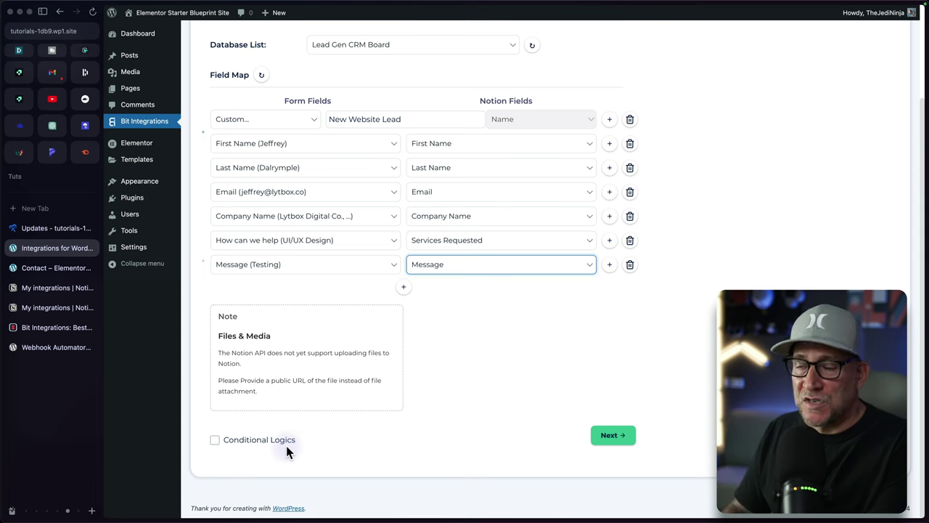
left_click(605, 437)
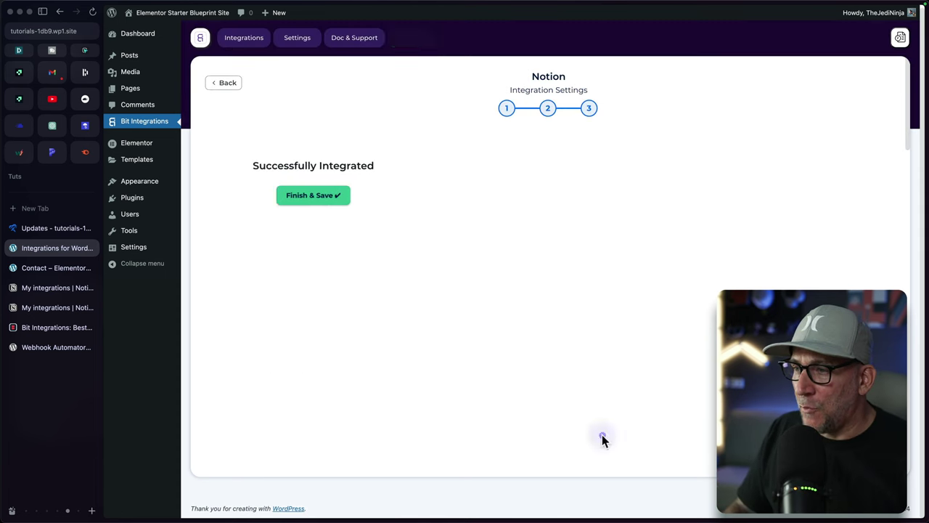
left_click(543, 196)
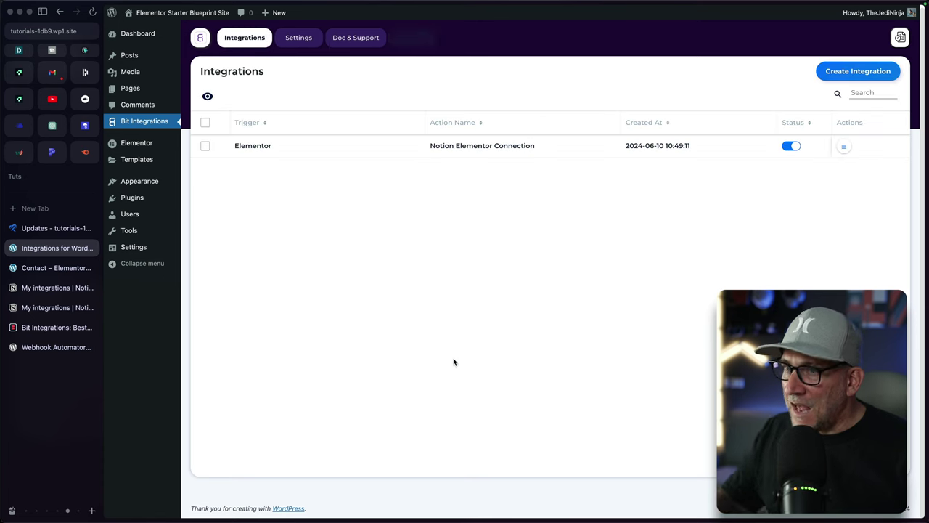
On the Contact page, fill the form with saved contact details, choose SEO, enter the message "Here is a new lead" and submit it
key("ctrl+Tab")
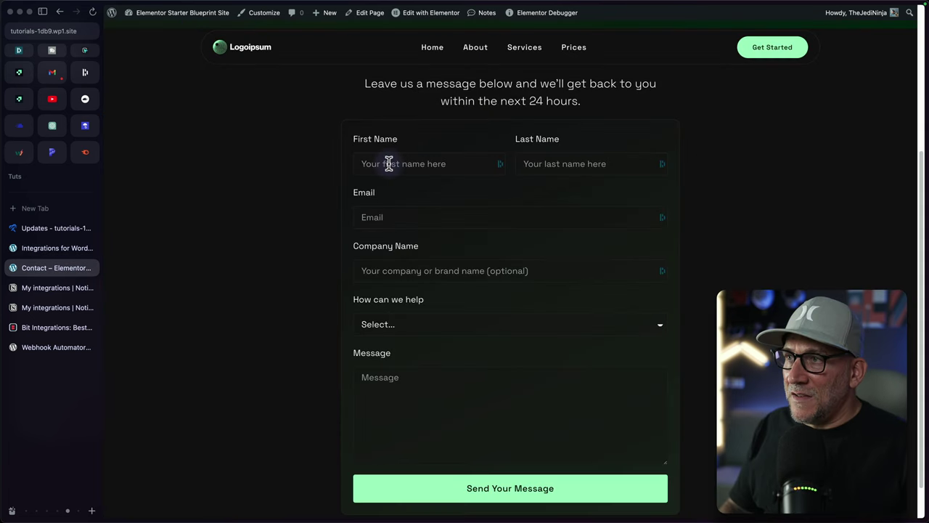
left_click(388, 163)
left_click(410, 216)
left_click(387, 325)
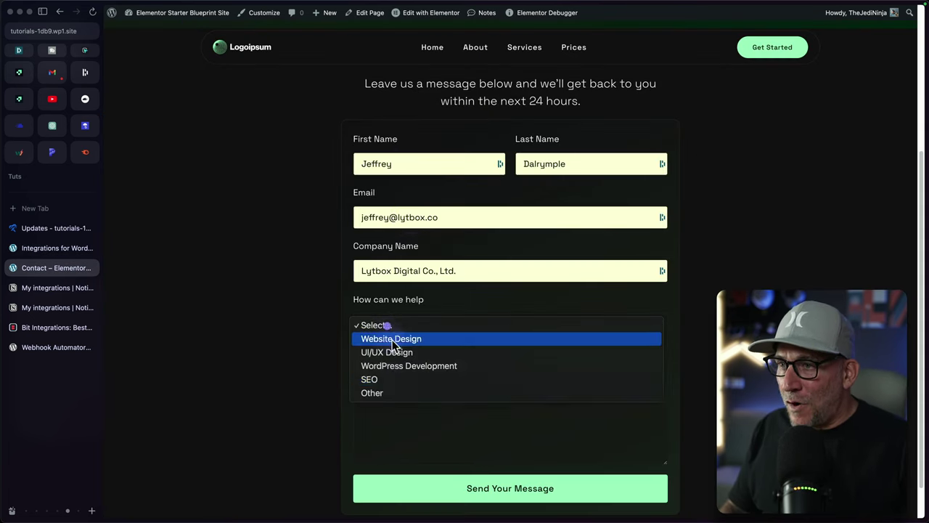
left_click(380, 381)
left_click(383, 379)
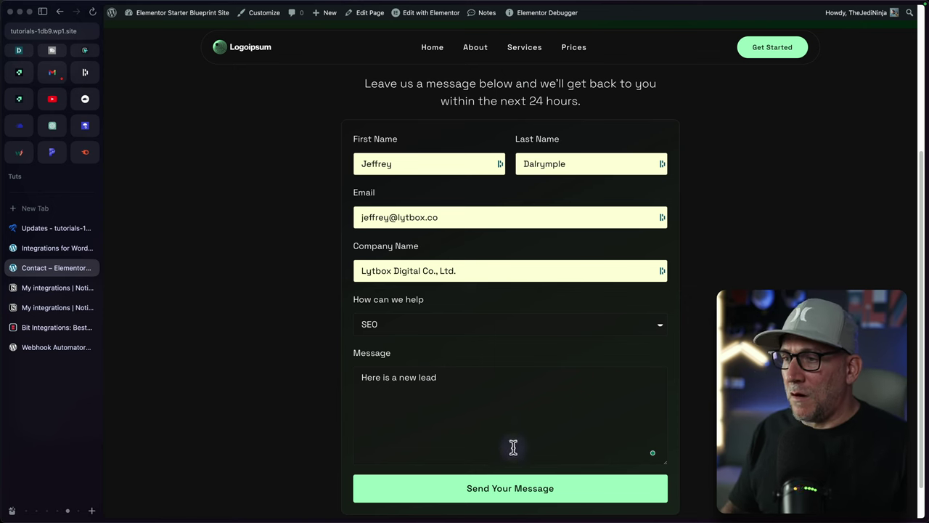
left_click(499, 494)
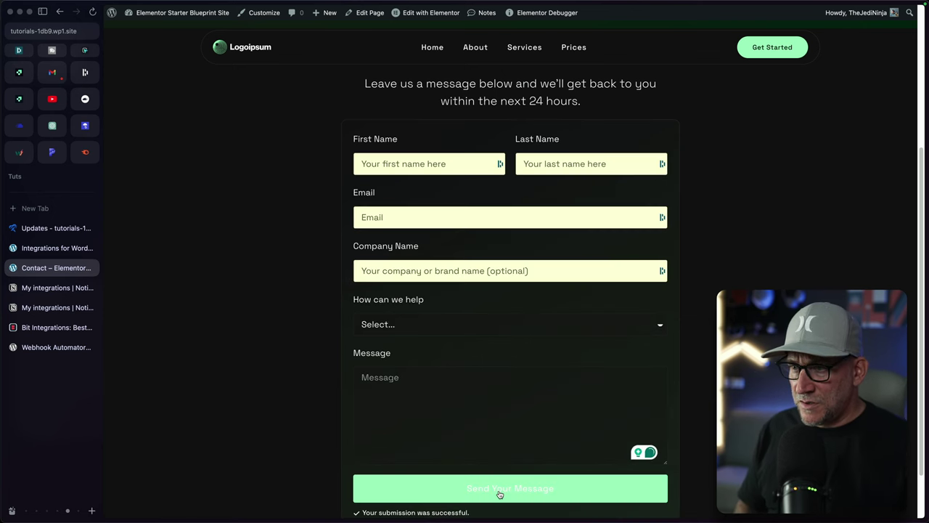
Switch to the Notion Lead Gen page and open the New Website Lead card under New Lead to check its properties
key("ctrl+Right")
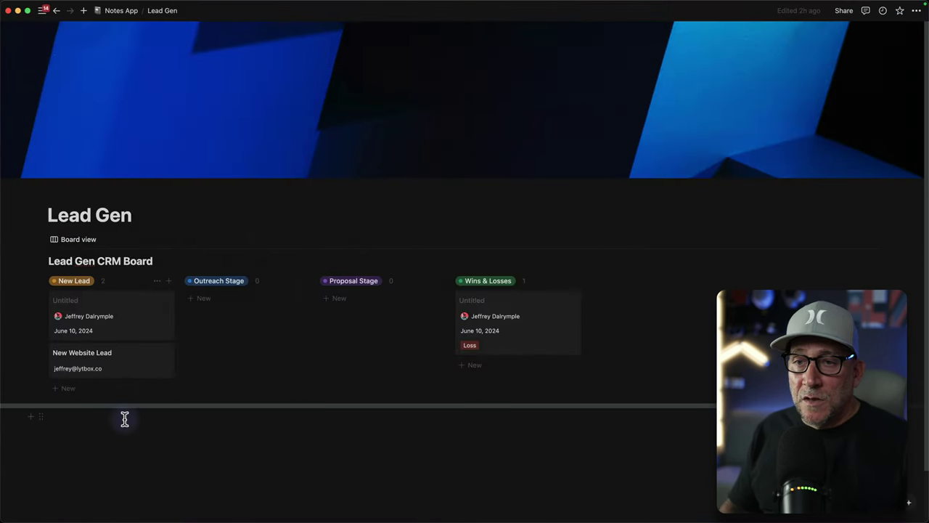
left_click(112, 359)
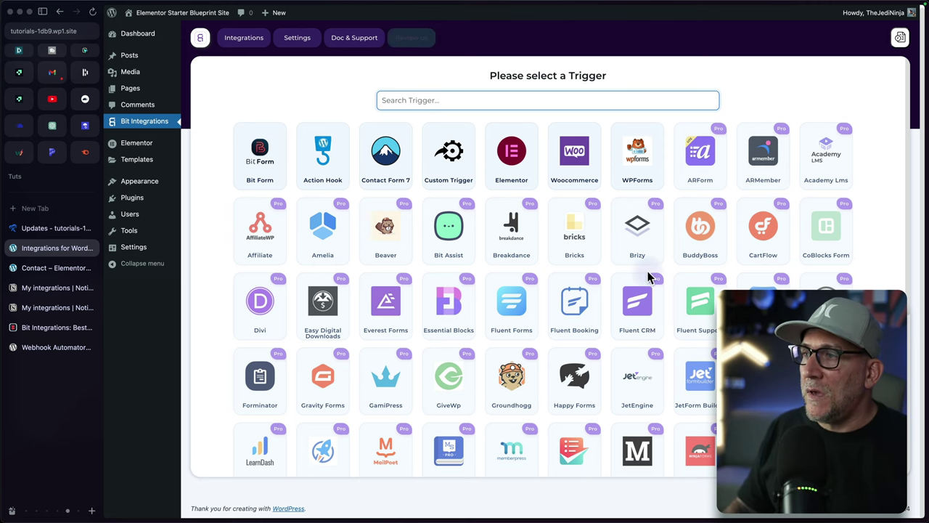
Look through the Bit Integrations trigger list to see which triggers are free and which are Pro
scroll(648, 276, "down", 1)
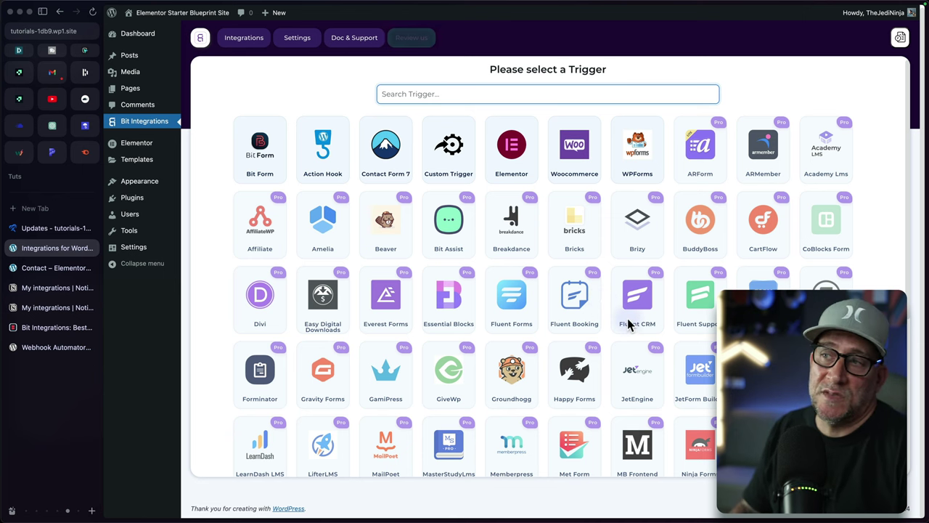
scroll(630, 321, "down", 1)
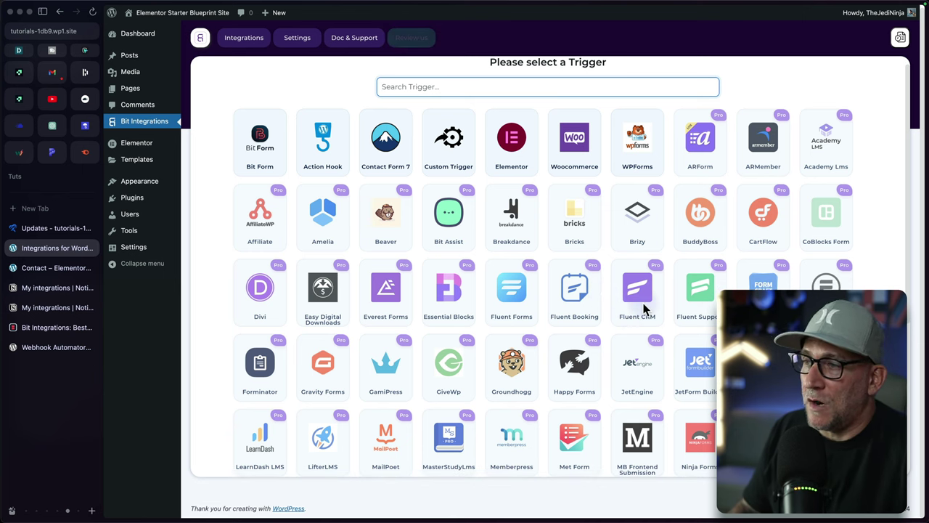
scroll(639, 312, "down", 3)
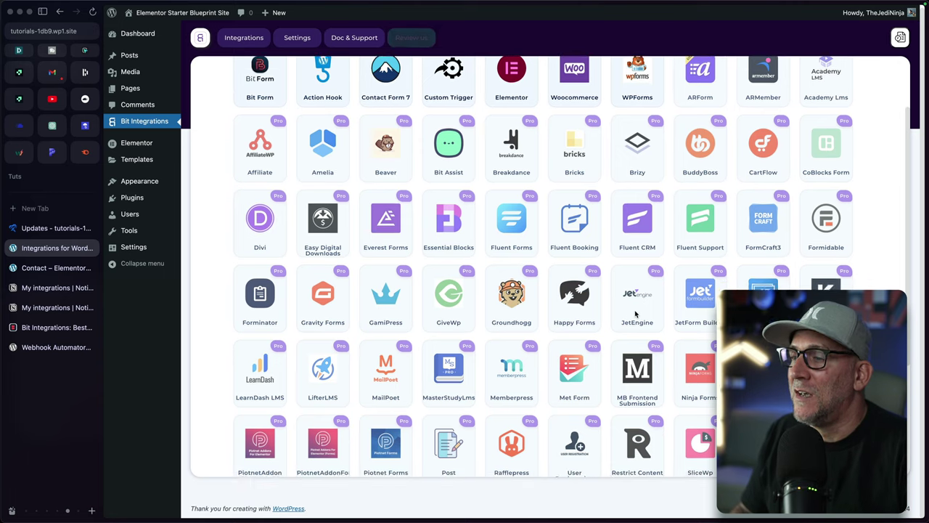
scroll(636, 314, "down", 2)
scroll(635, 316, "down", 5)
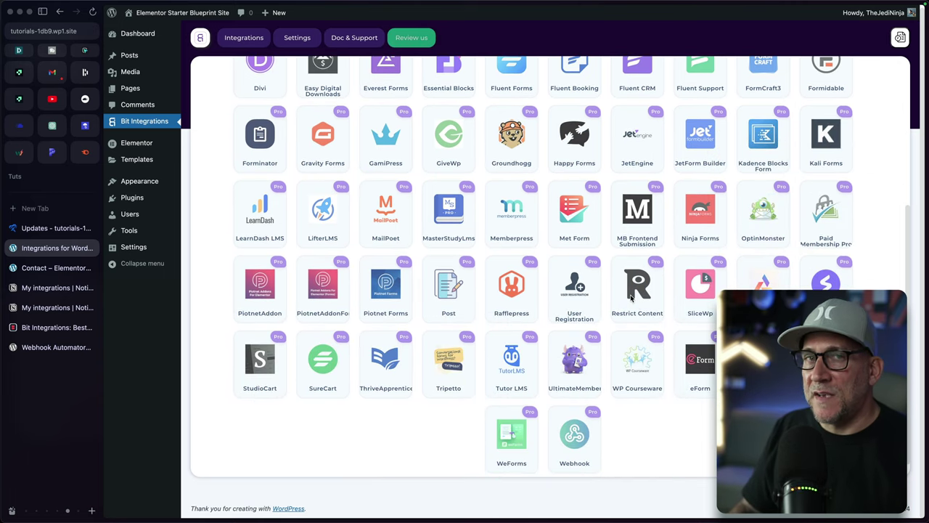
scroll(631, 299, "down", 1)
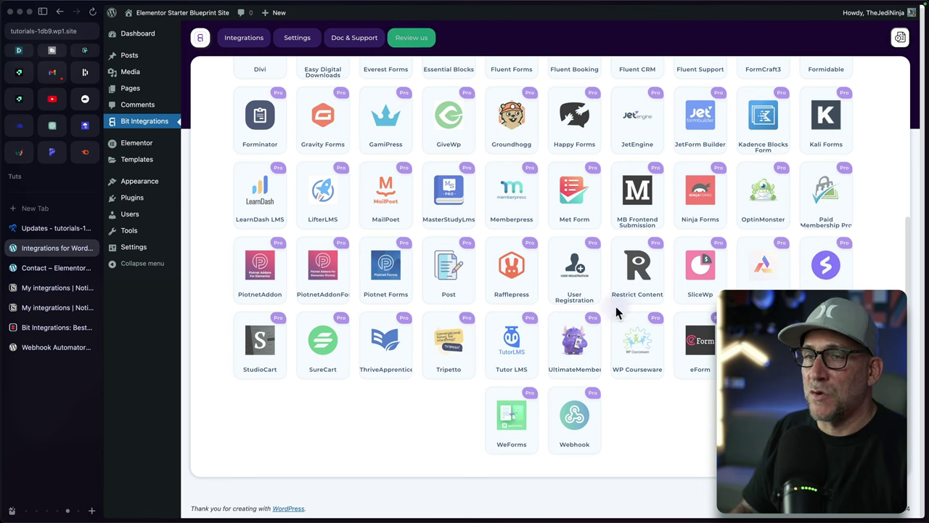
Open the pricing section of the Bit Integrations website and compare the Lifetime and Annual plans
left_click(45, 328)
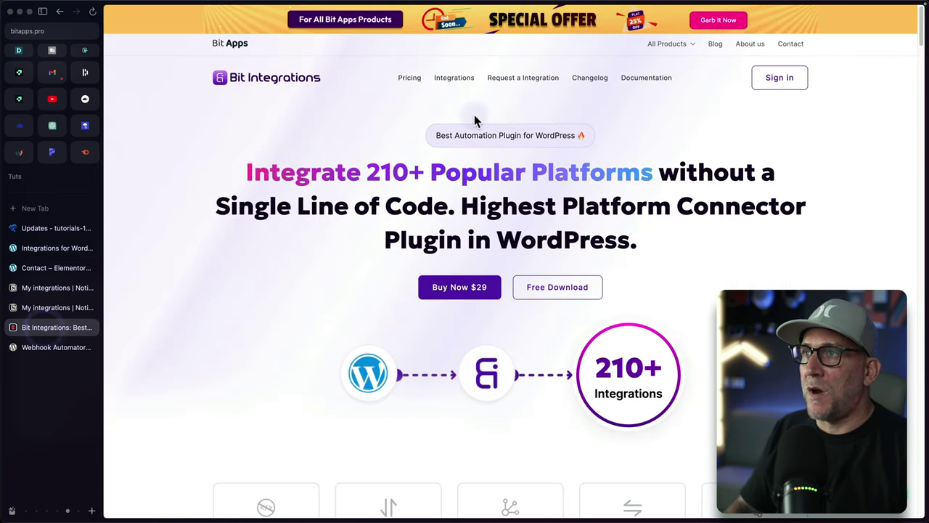
left_click(407, 79)
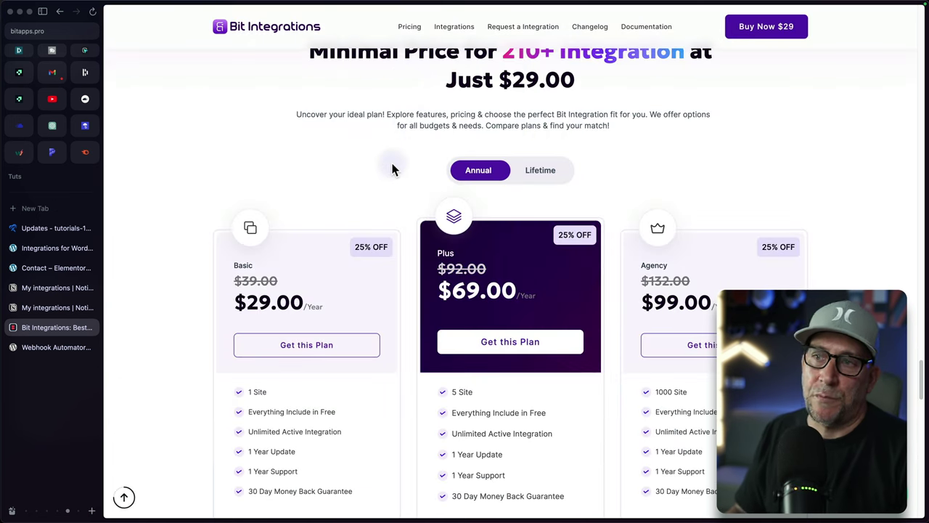
left_click(530, 172)
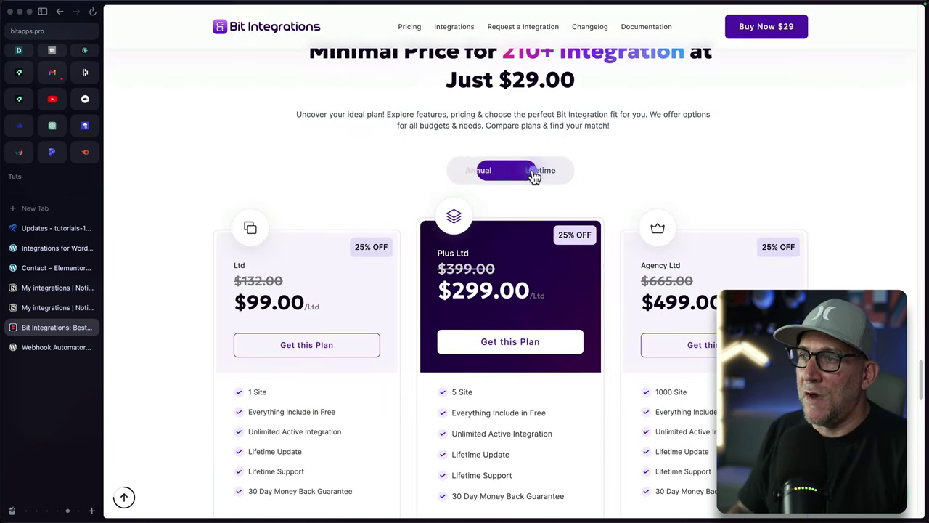
left_click(481, 173)
scroll(369, 193, "down", 1)
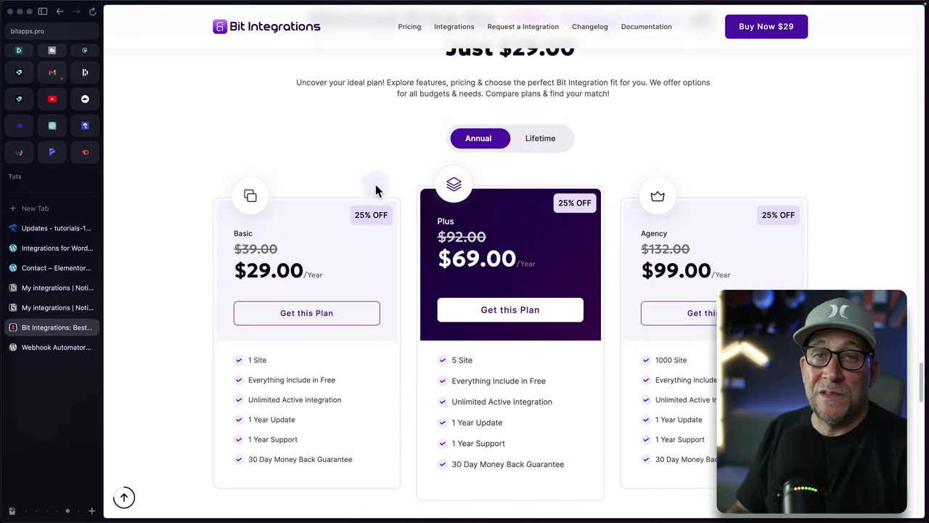